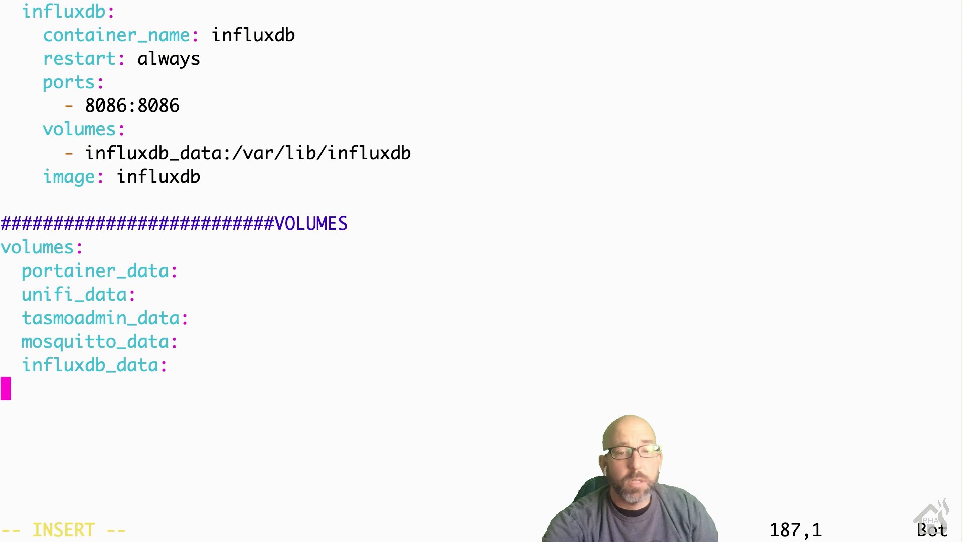
Step: Add a grafana_data volume and a GRAFANA section with a grafana service entry
text(graf)
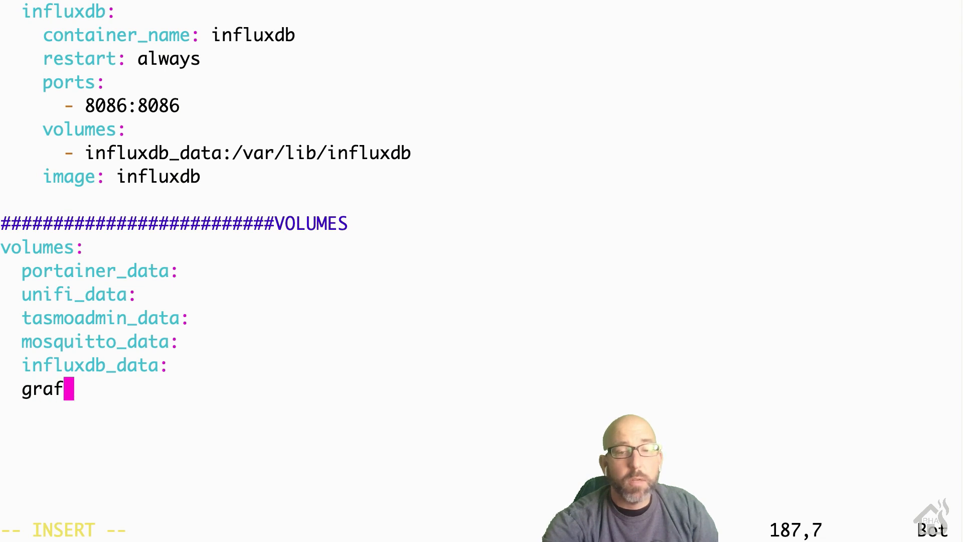
text(ana_data:)
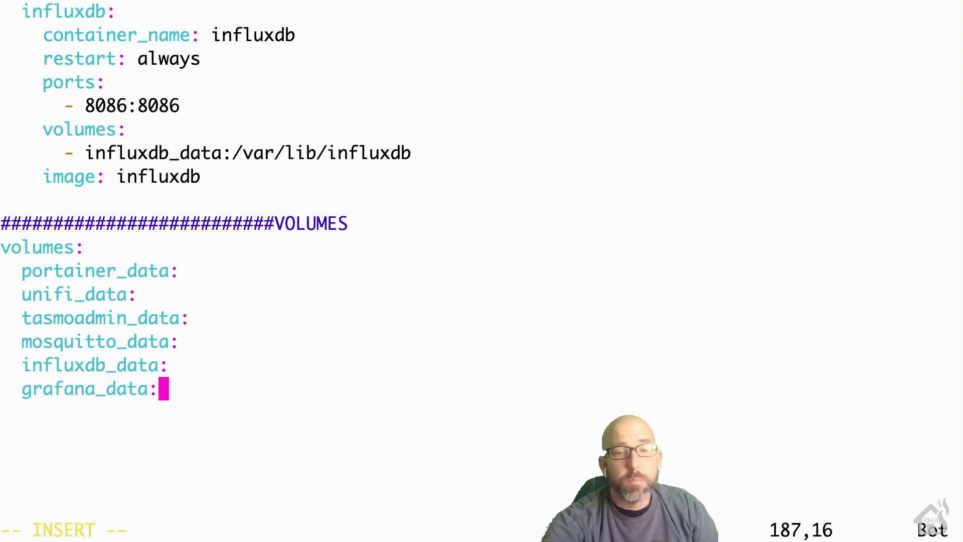
key(Up)
key(Up)
key(Up)
key(Up)
key(Up)
key(Up)
key(Up)
key(Up)
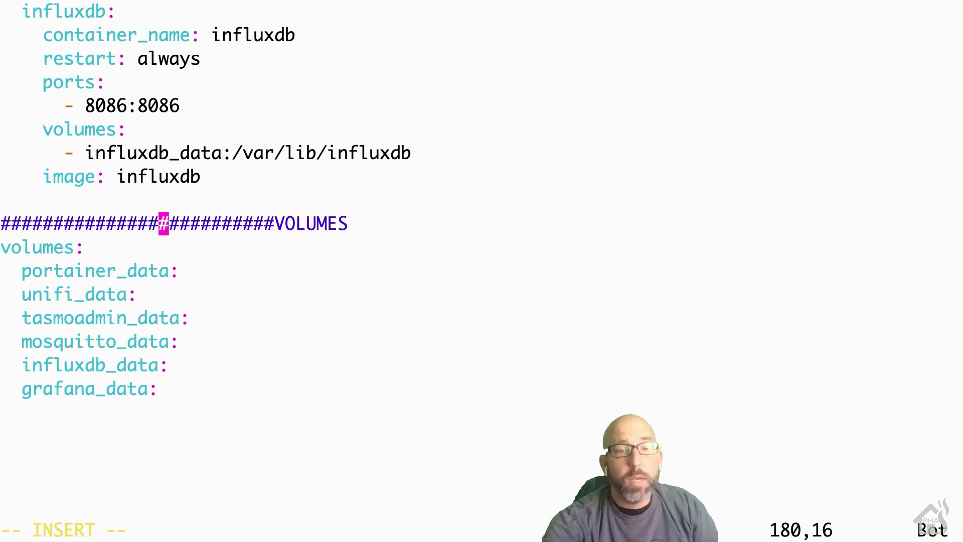
key(Return)
text(##########################)
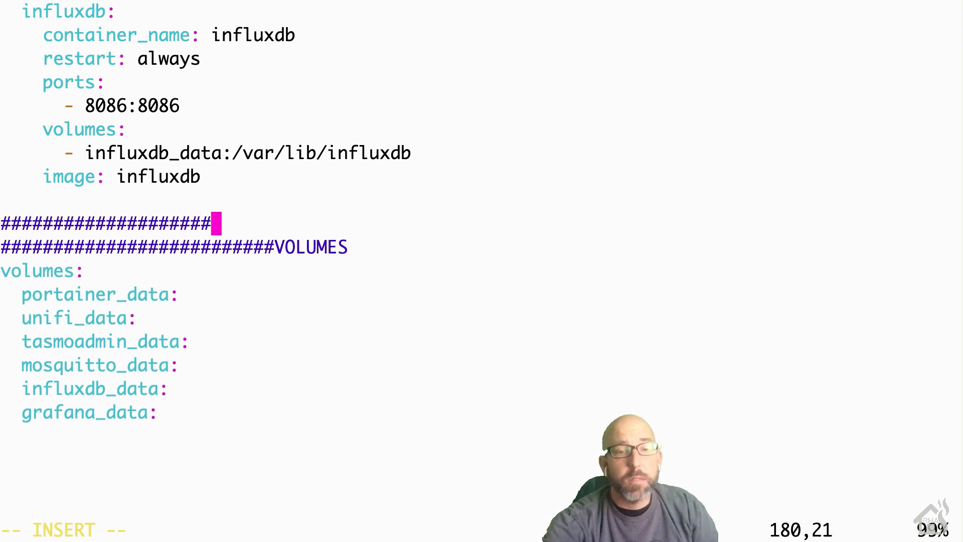
text(GRAFANA)
key(Return)
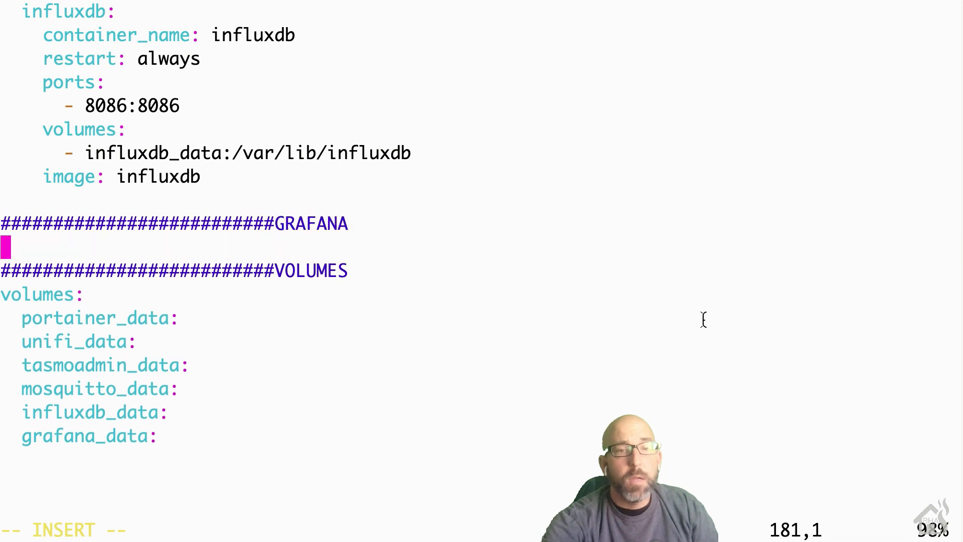
text(grafana:)
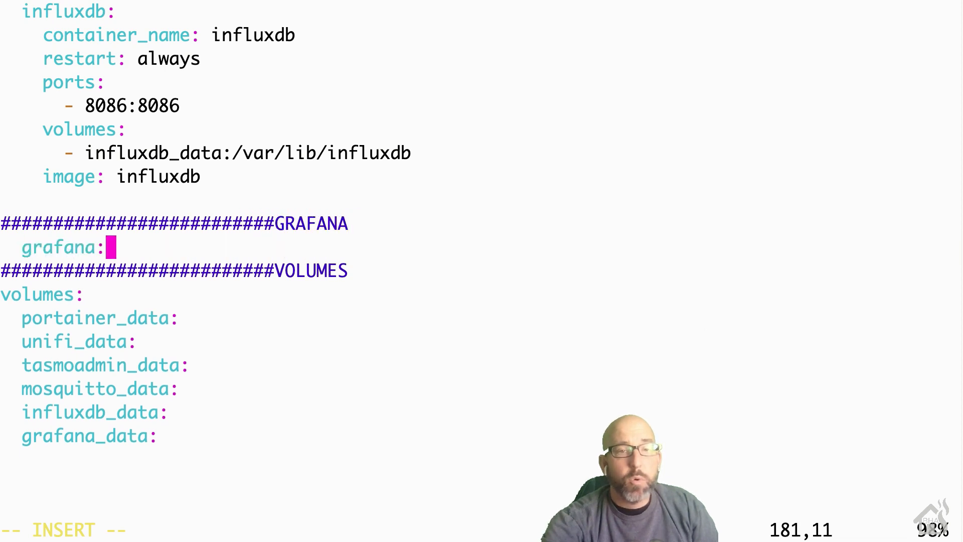
key(Return)
Step: Give the grafana service container_name grafana, restart always, port 3000:3000 and volume grafana_data:/var/lib/grafana
text(container_)
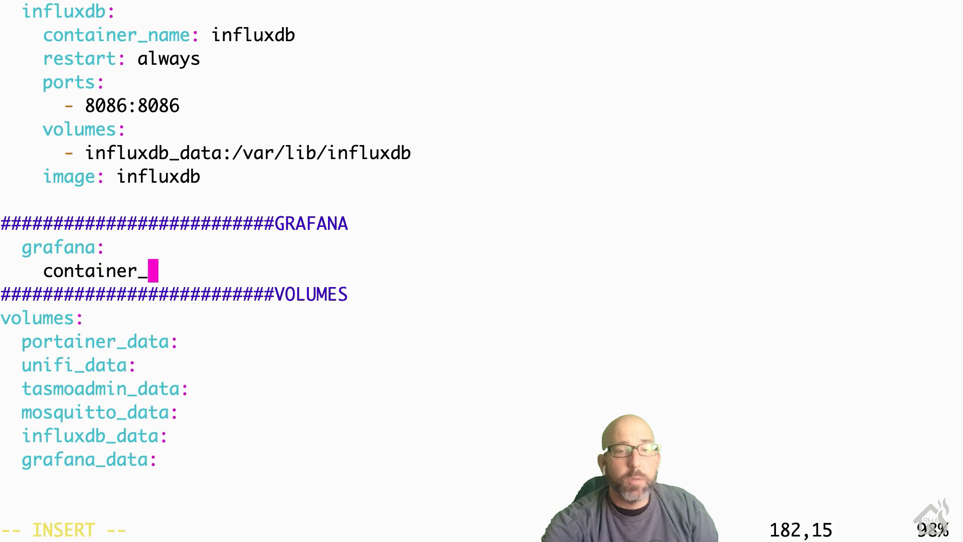
text(name: grafana)
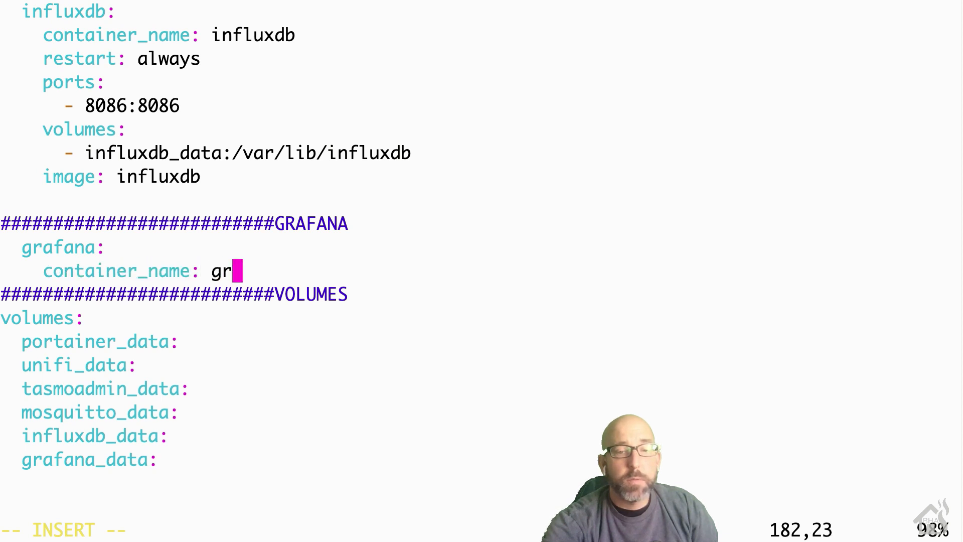
key(Return)
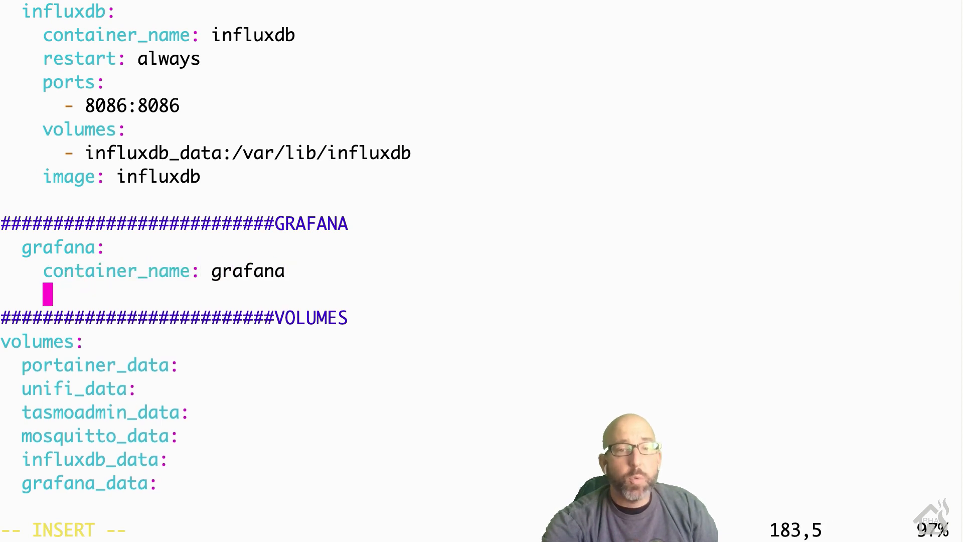
text(restart: a)
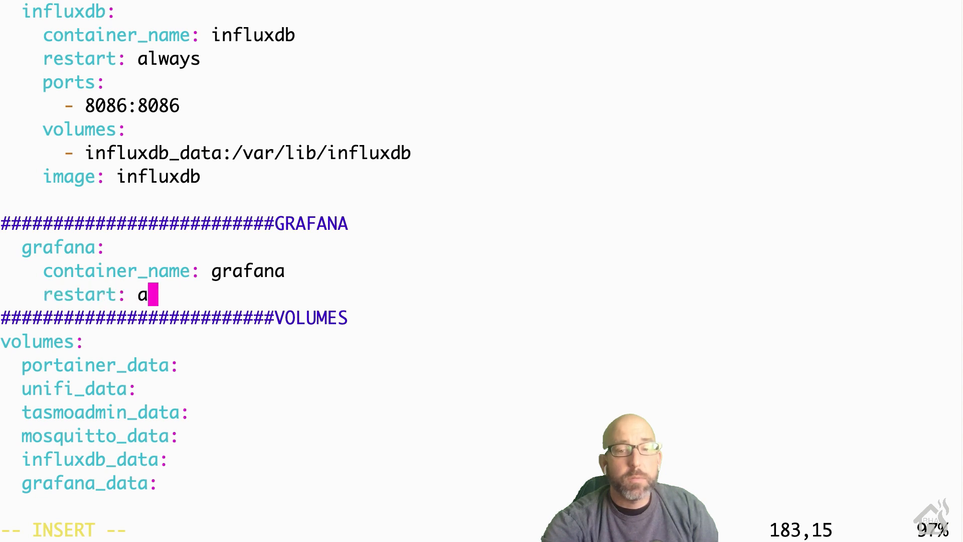
text(lways)
key(Return)
text(ports:)
key(Return)
text(- 3000:3000)
key(Return)
text(volumes:)
key(Return)
text(- g)
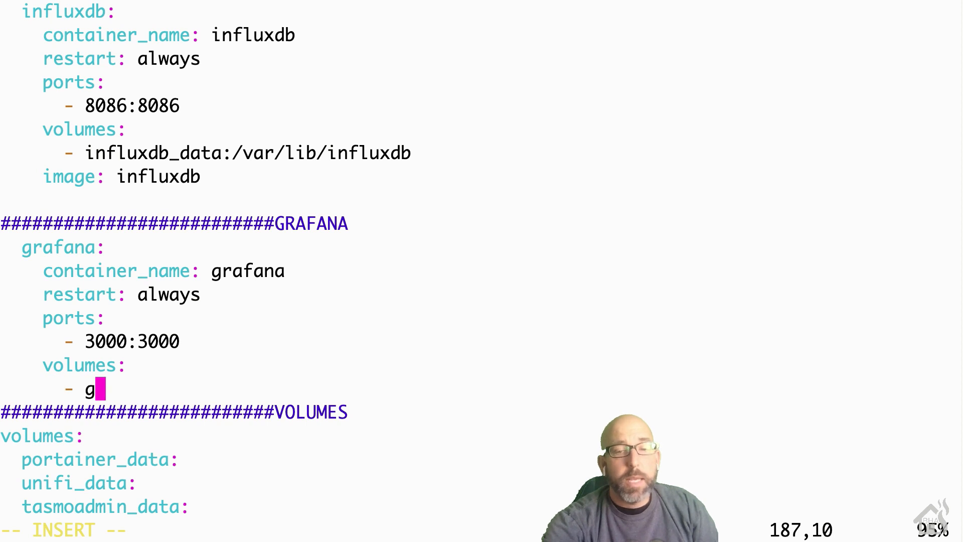
text(rafana_da)
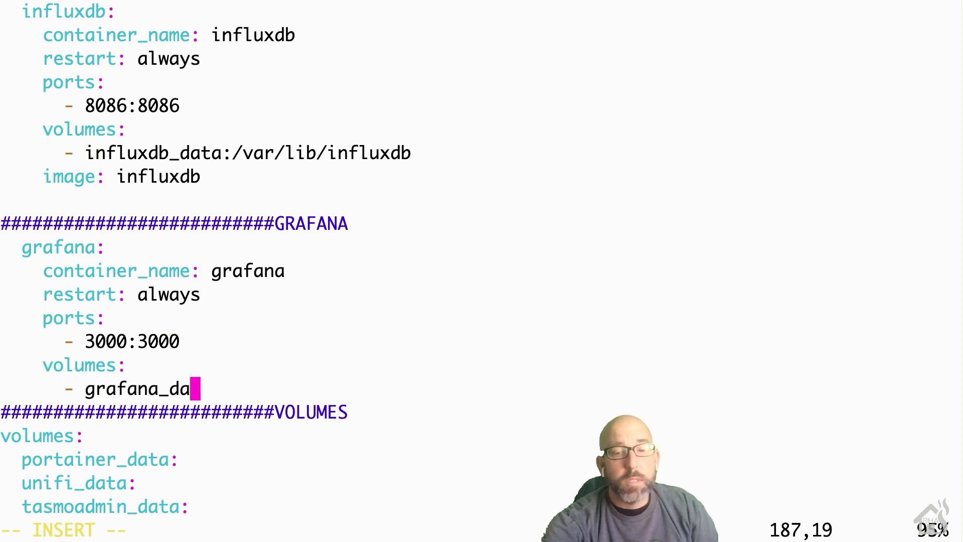
text(ta:/var/)
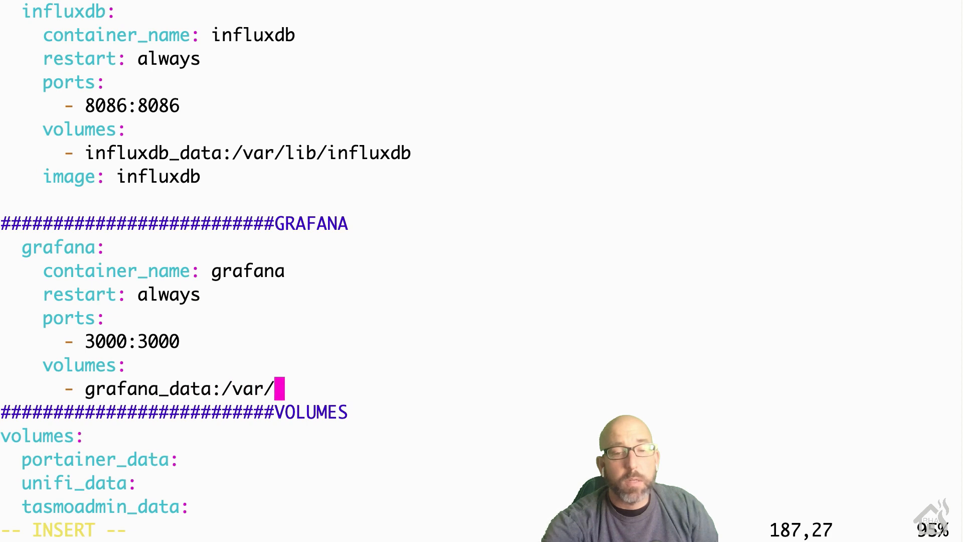
text(lib/)
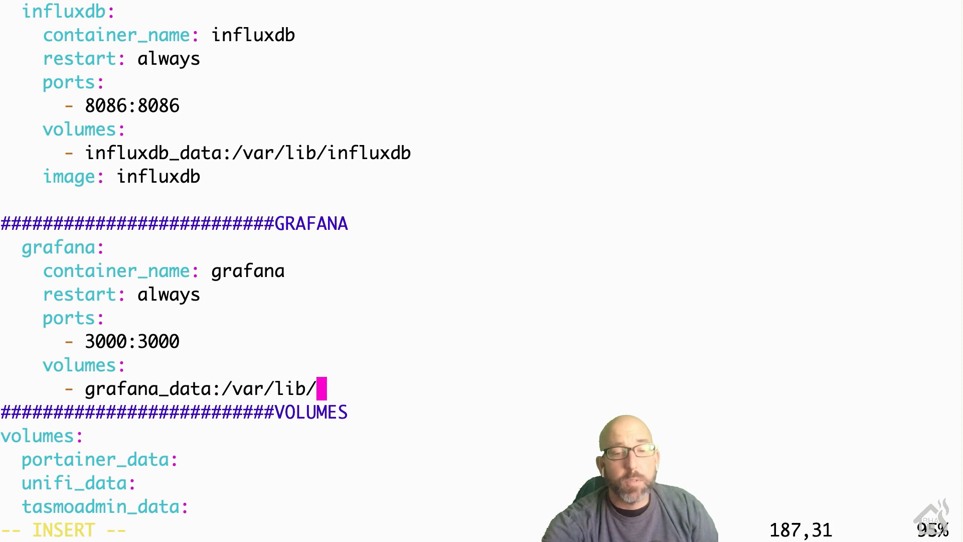
text(grafana)
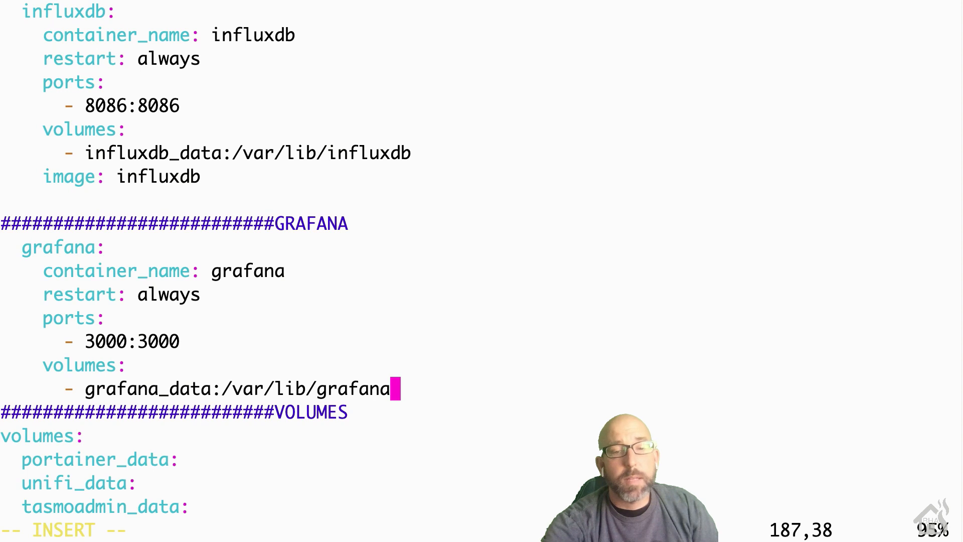
Step: Add image grafana/grafana and save docker-compose.yaml with :wq!
key(Return)
text(im)
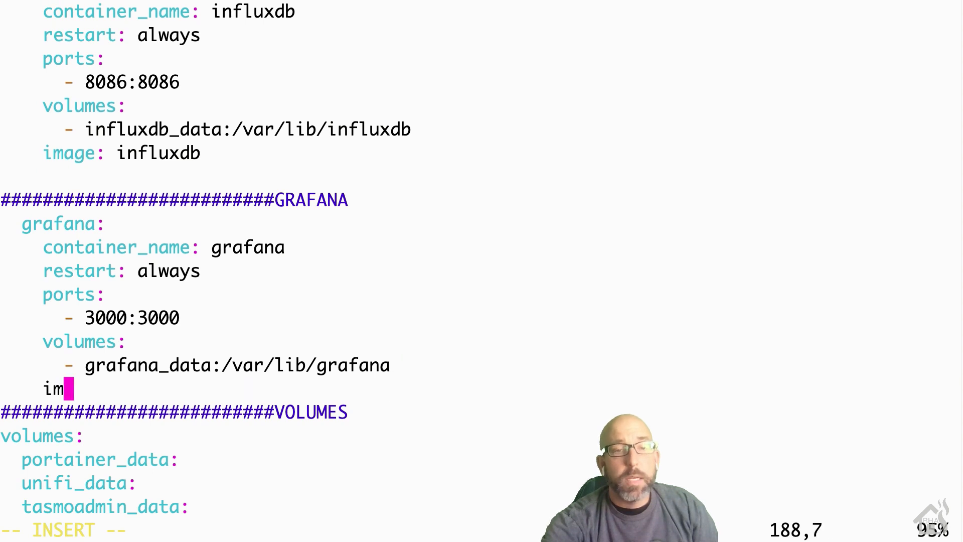
text(age: gra)
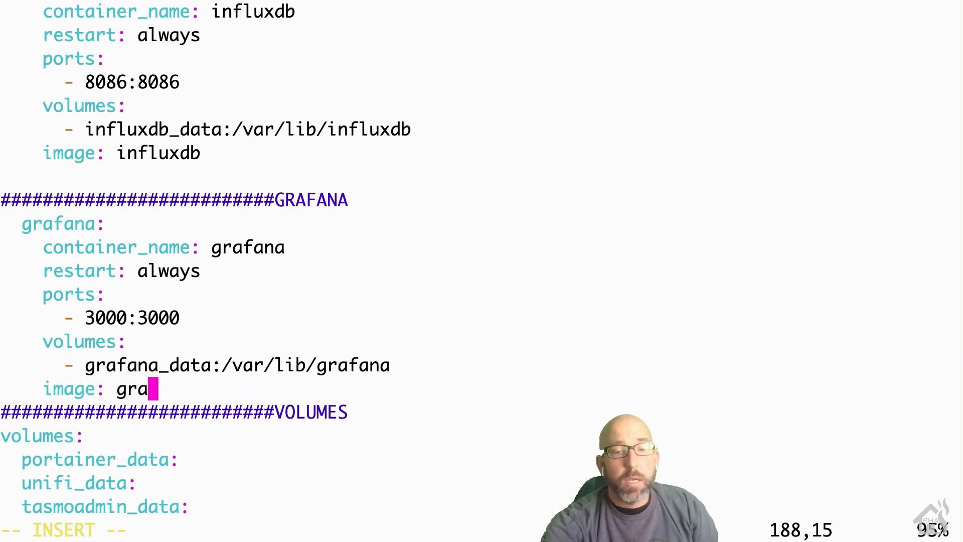
text(fana/grafana/grafan)
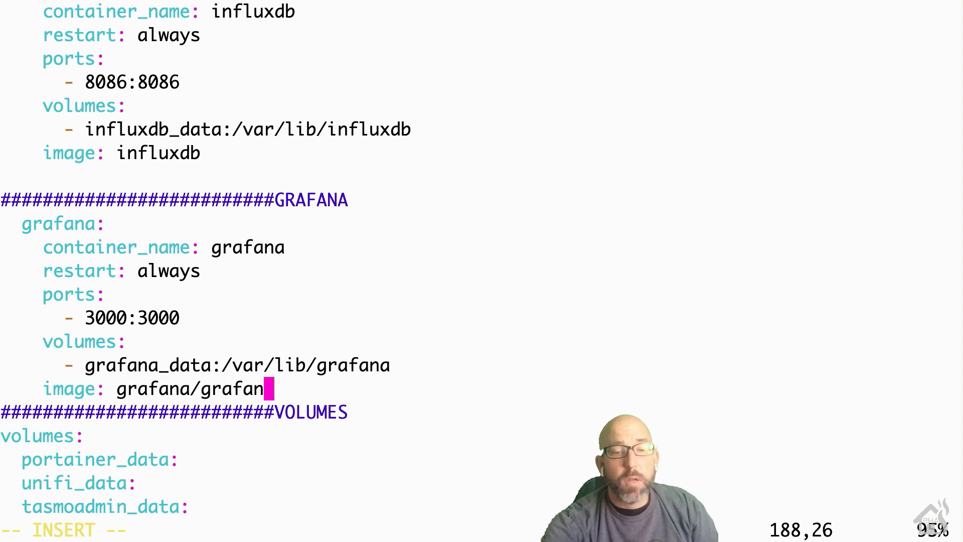
key(Return)
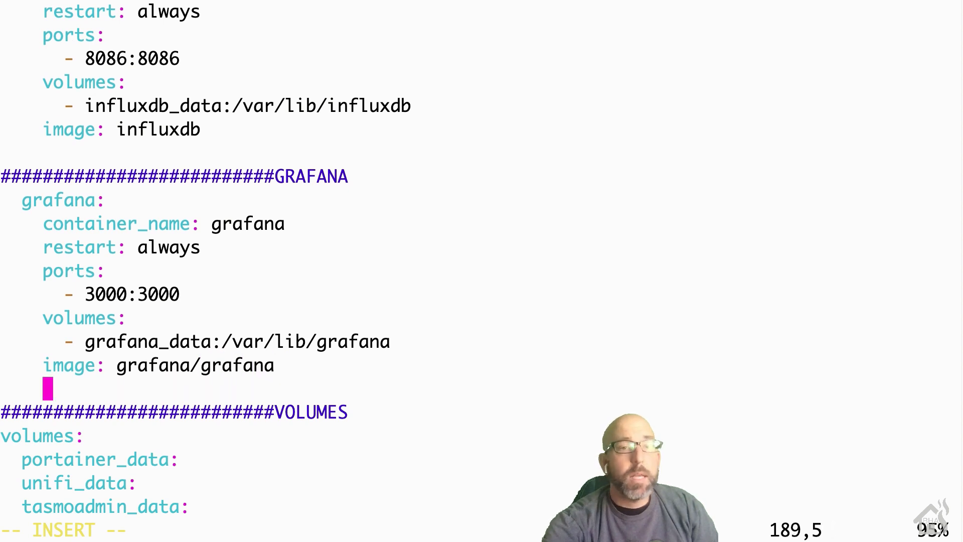
key(Escape)
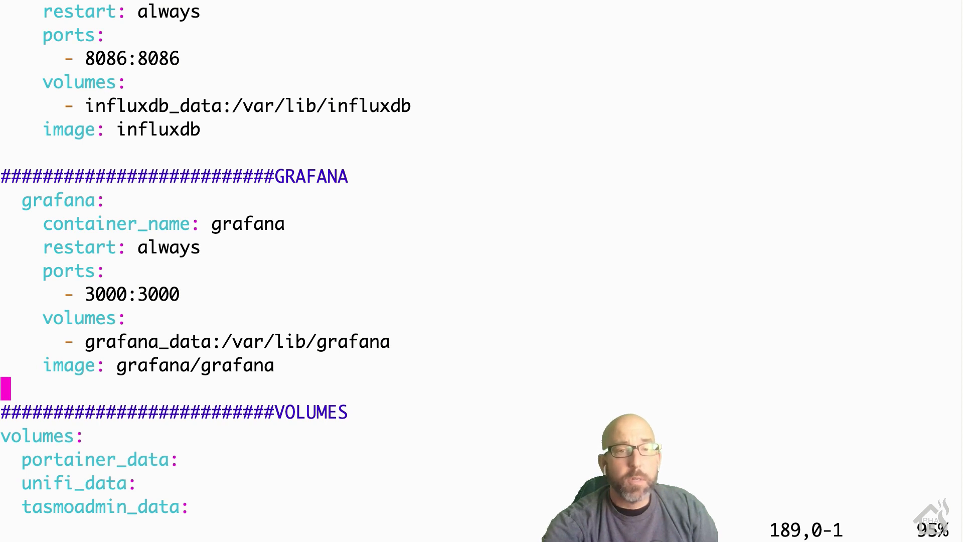
text(:wq!)
key(Return)
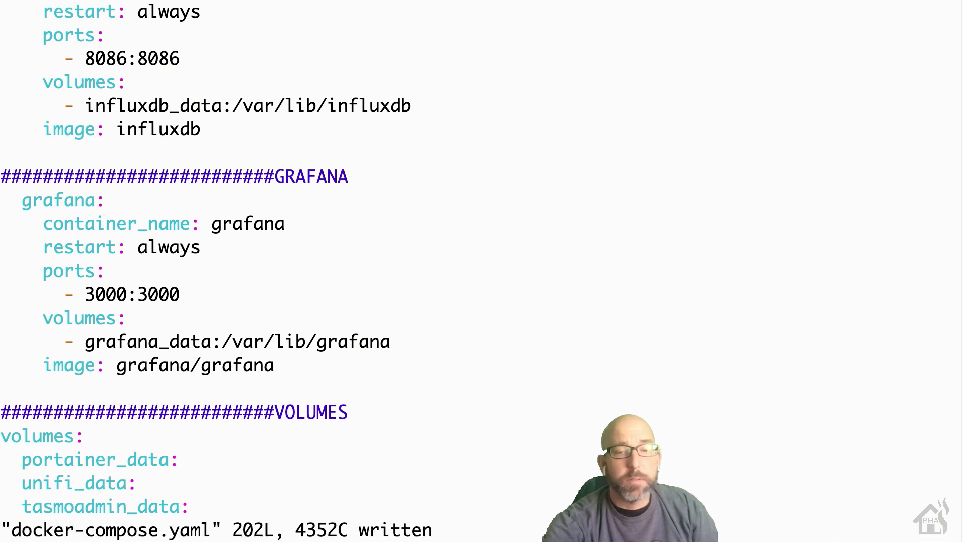
Step: Run sudo docker-compose up -d to start the grafana container
text(sudo )
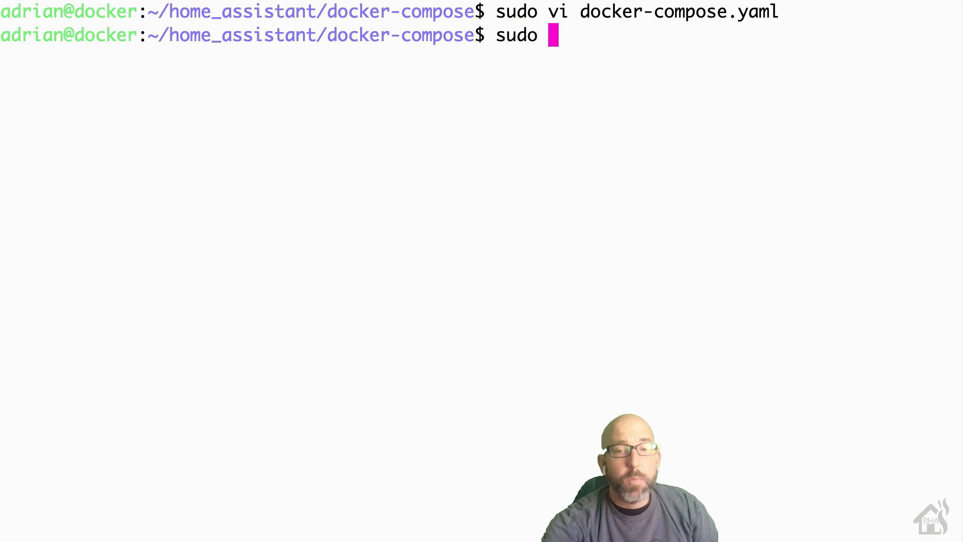
text(docker-compose up )
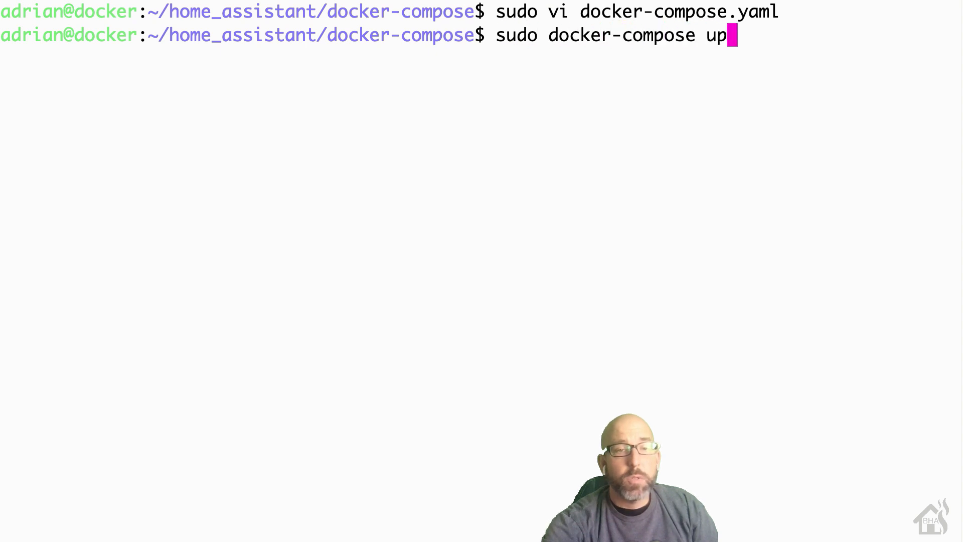
text(-d)
key(Return)
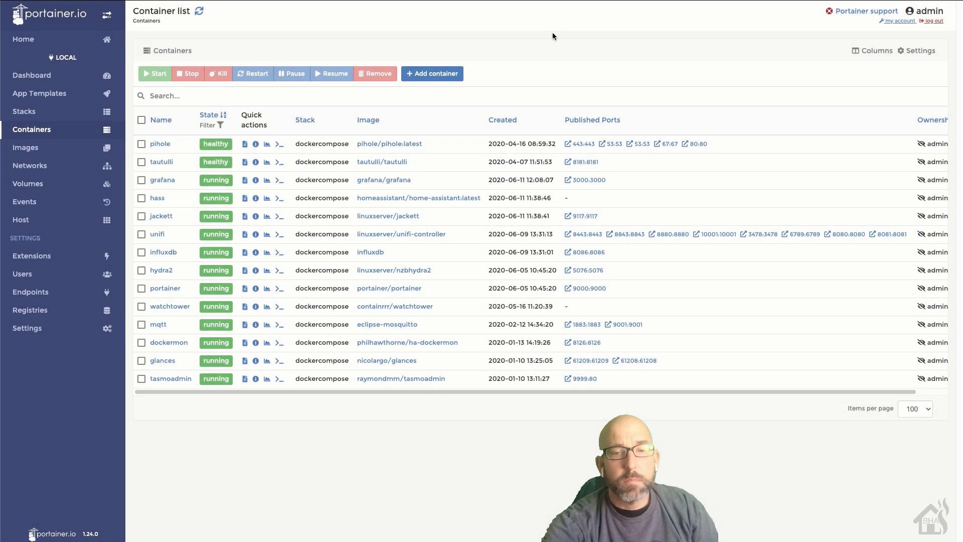
Step: Open the grafana container's details in Portainer and view its Logs
click(160, 180)
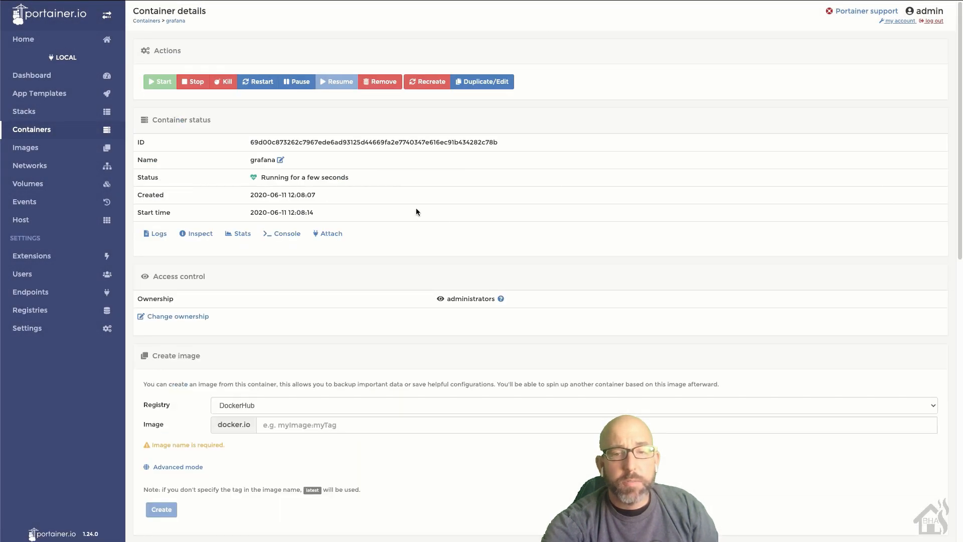
scroll(442, 212, down, 3)
scroll(442, 216, down, 5)
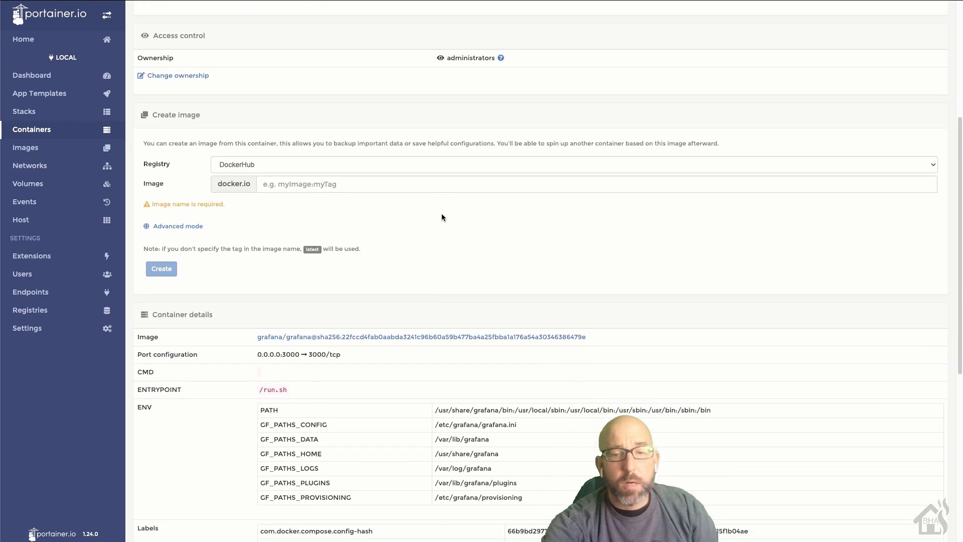
scroll(442, 216, down, 4)
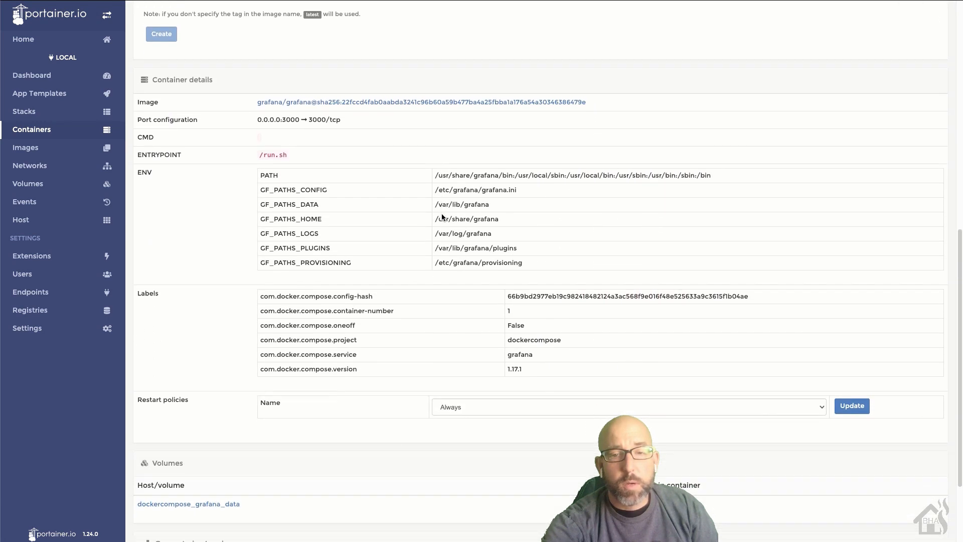
scroll(441, 217, up, 11)
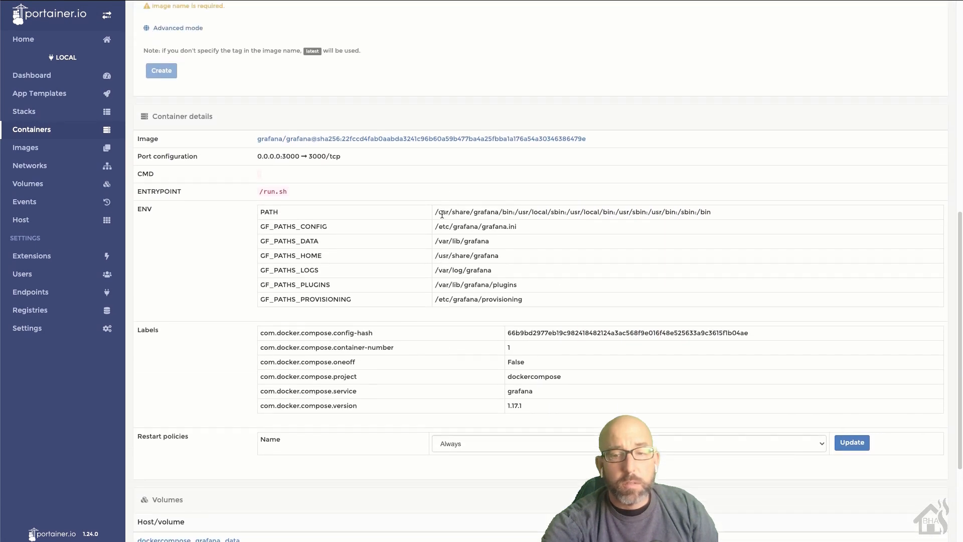
click(155, 185)
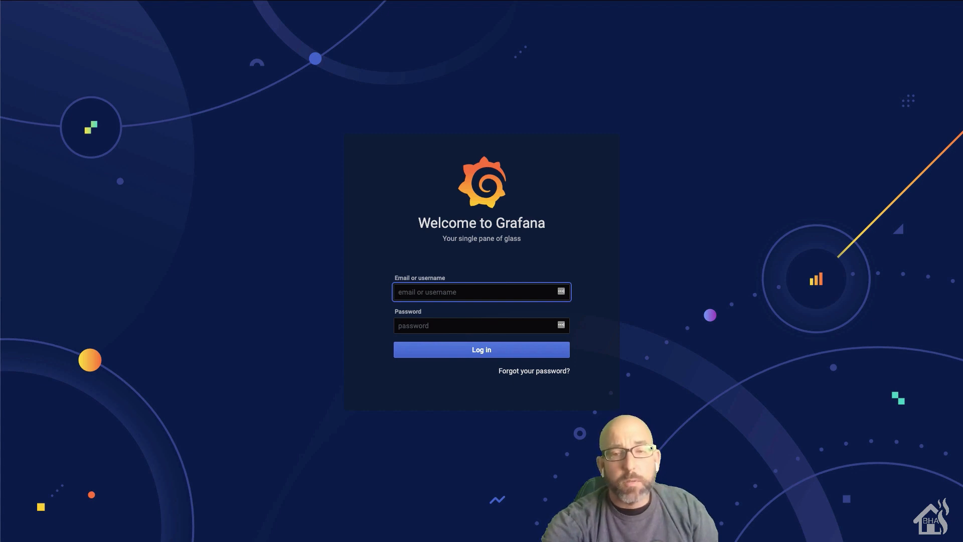
Step: Log in to Grafana with the default admin username and password
text(admin)
key(Tab)
text(a)
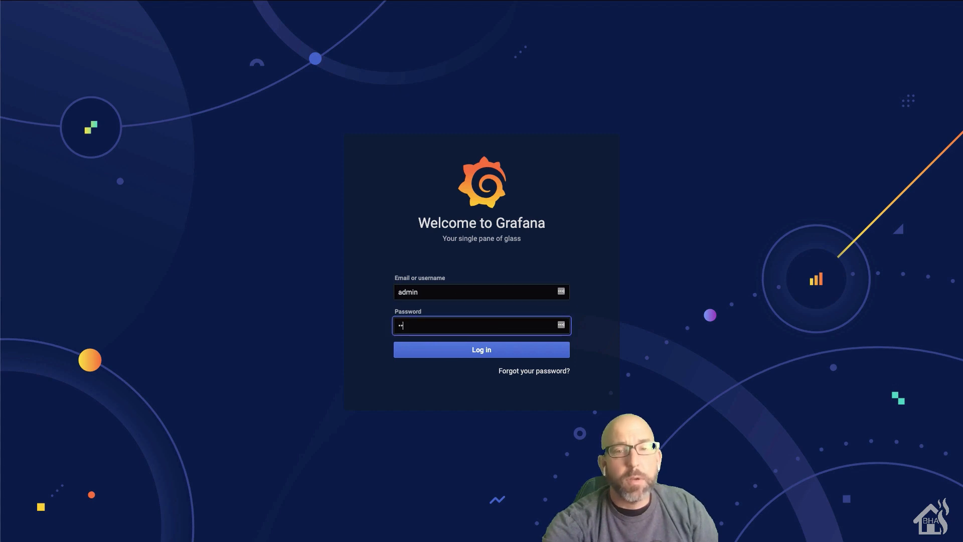
text(dmin)
key(Return)
Step: Enter and confirm a new admin password, then submit it
click(422, 298)
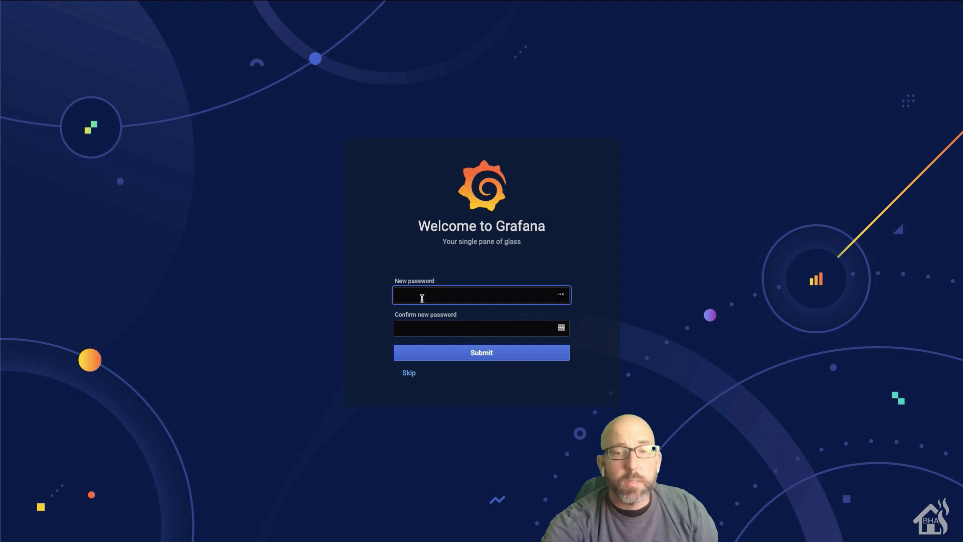
key(Tab)
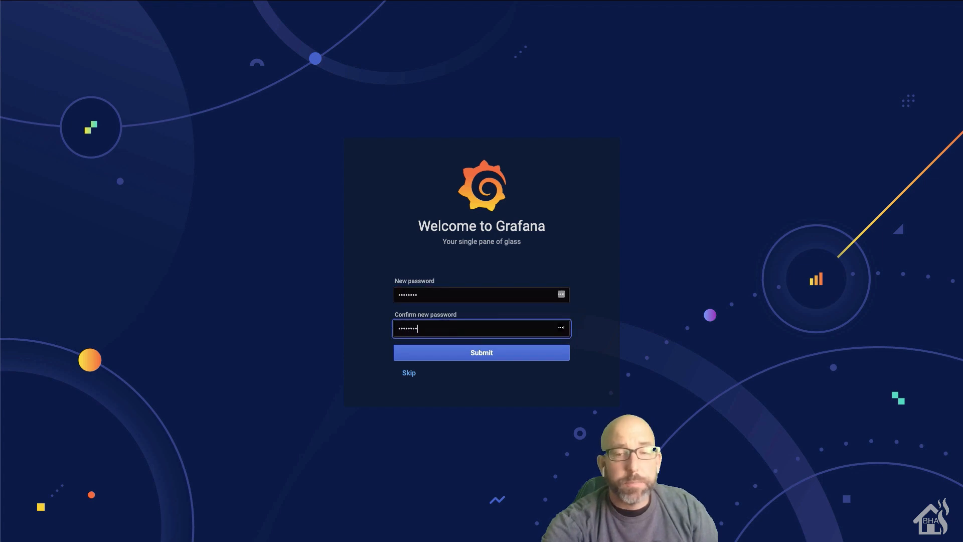
click(491, 355)
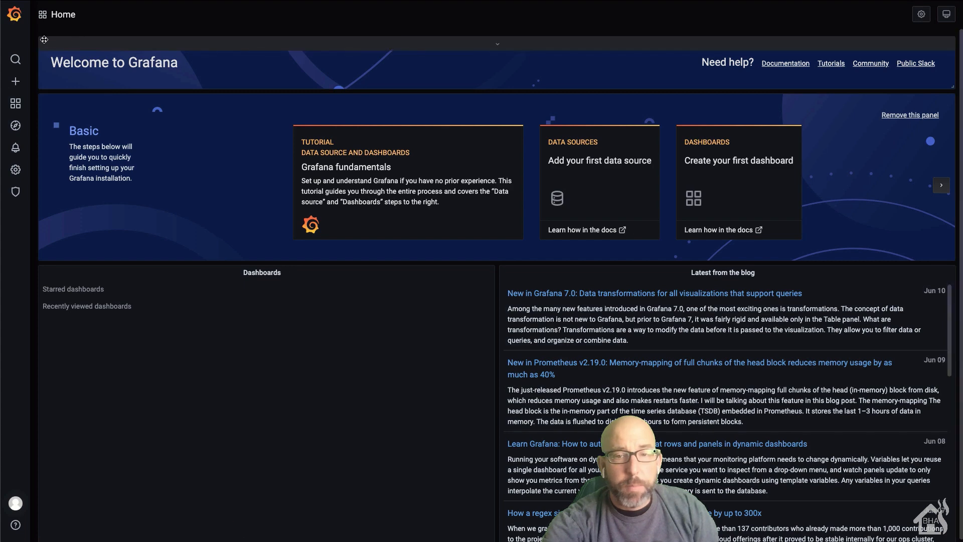
mouse_move(15, 503)
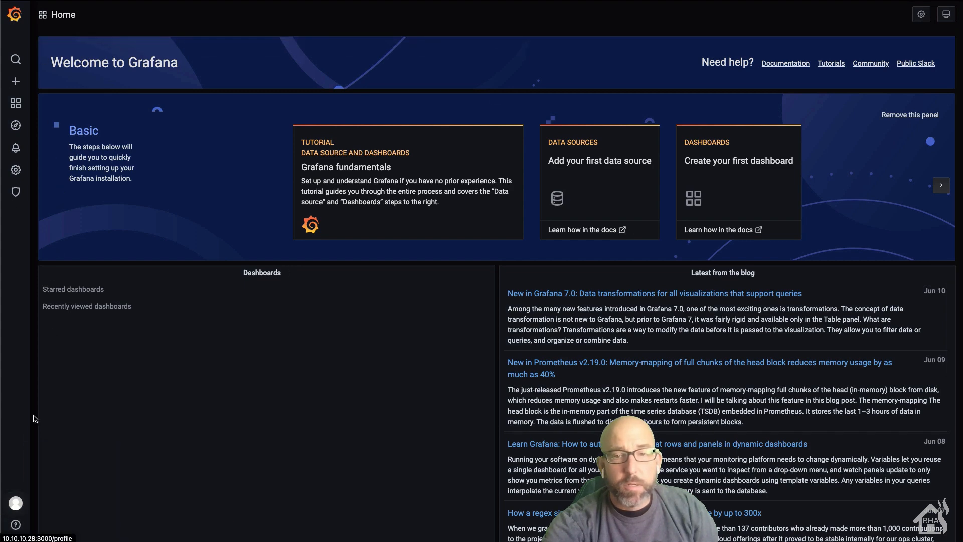
mouse_move(18, 104)
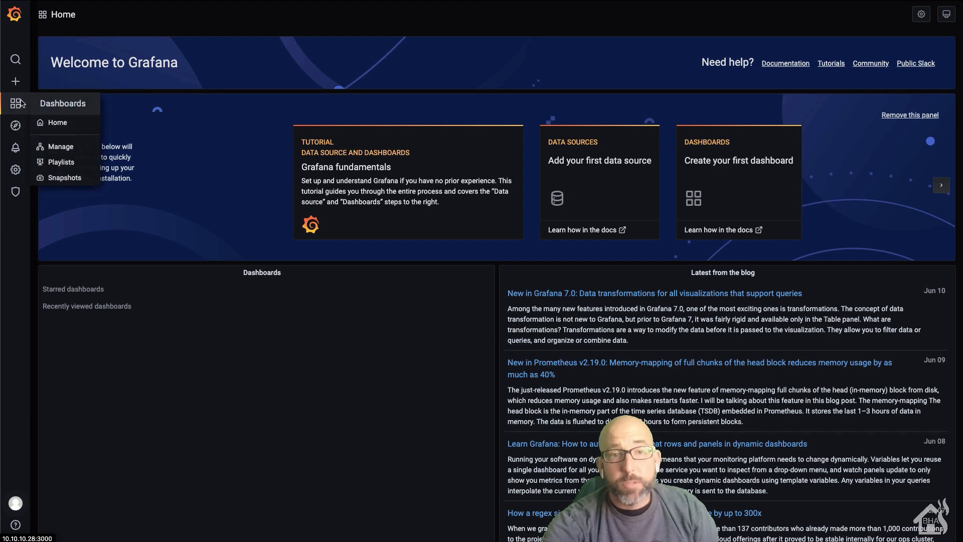
click(15, 128)
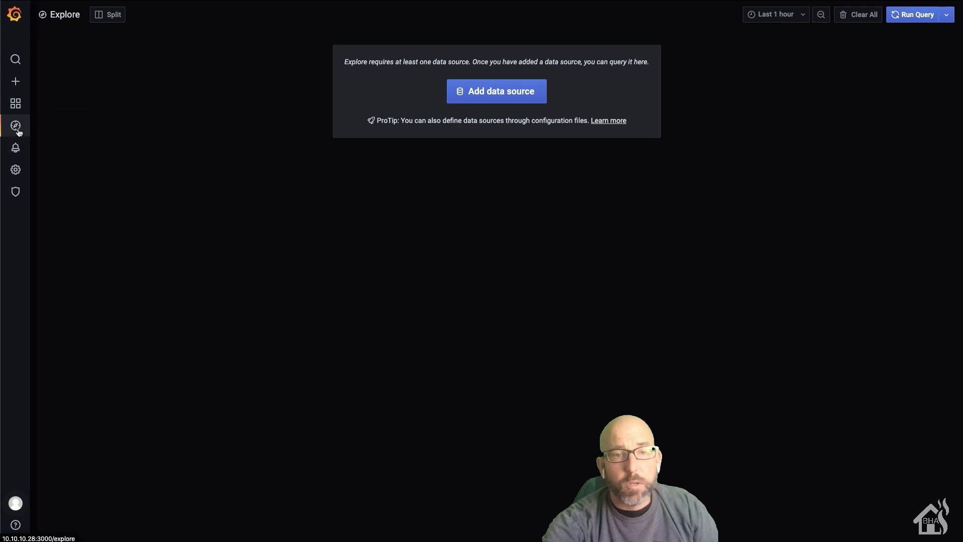
click(16, 153)
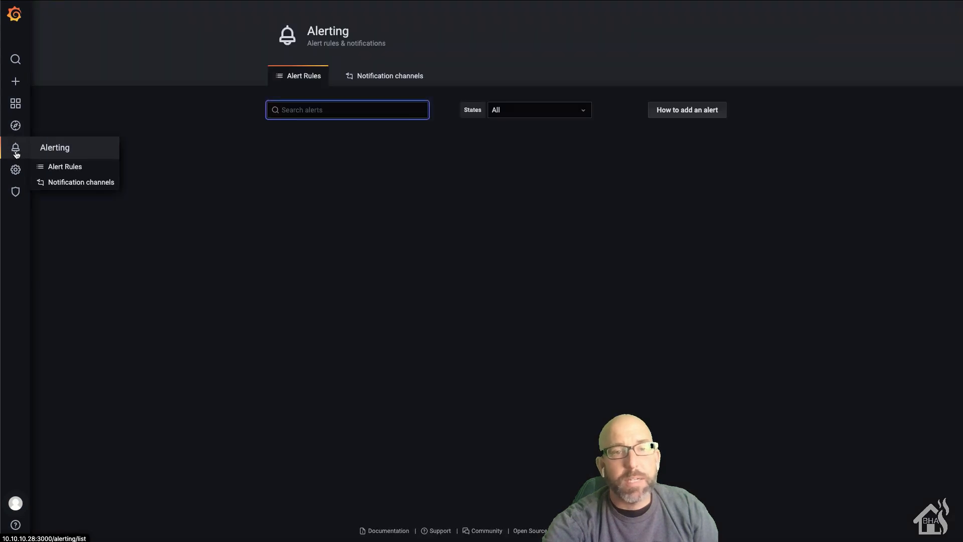
click(16, 173)
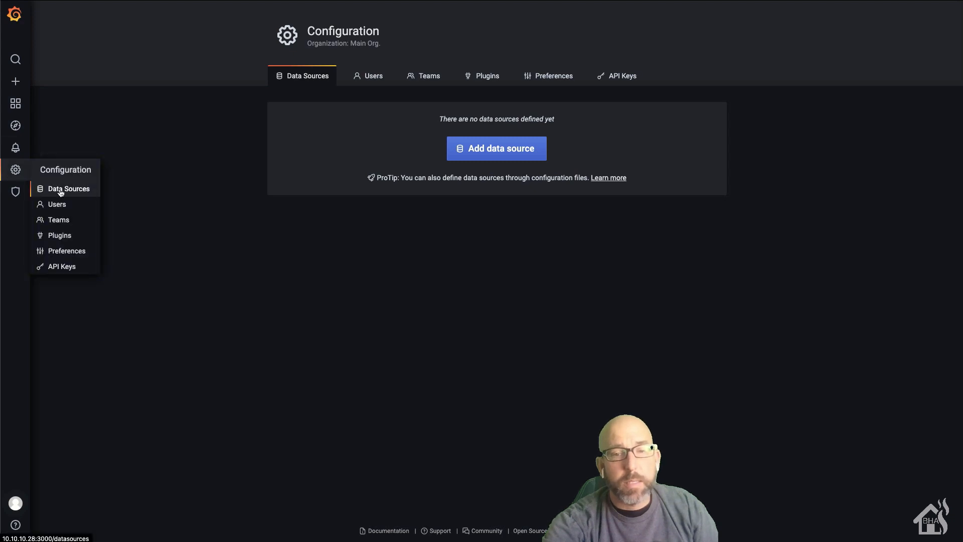
click(57, 205)
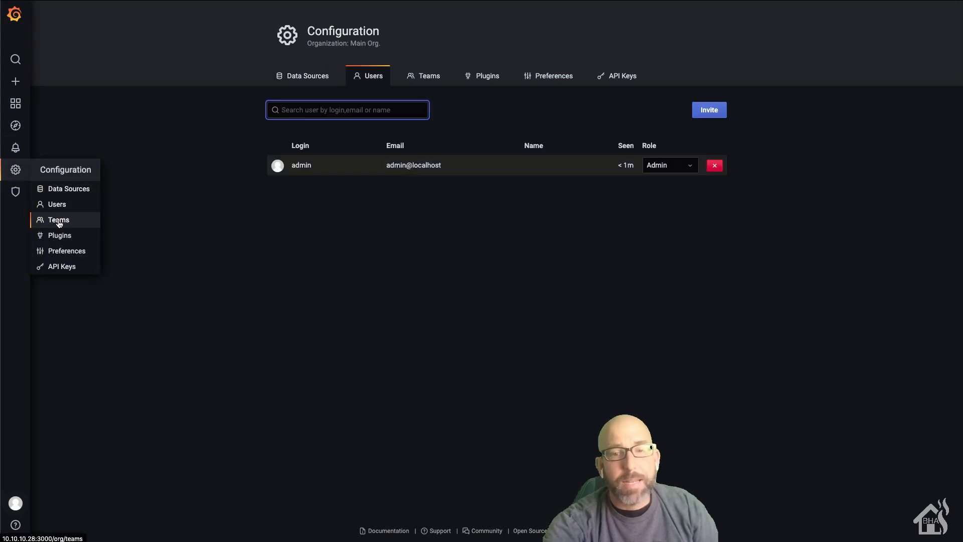
click(17, 194)
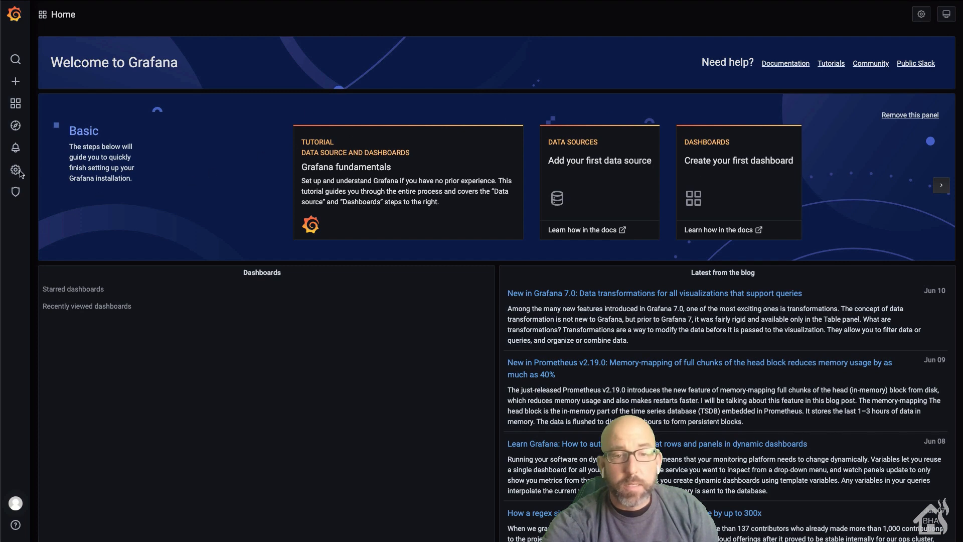
mouse_move(16, 172)
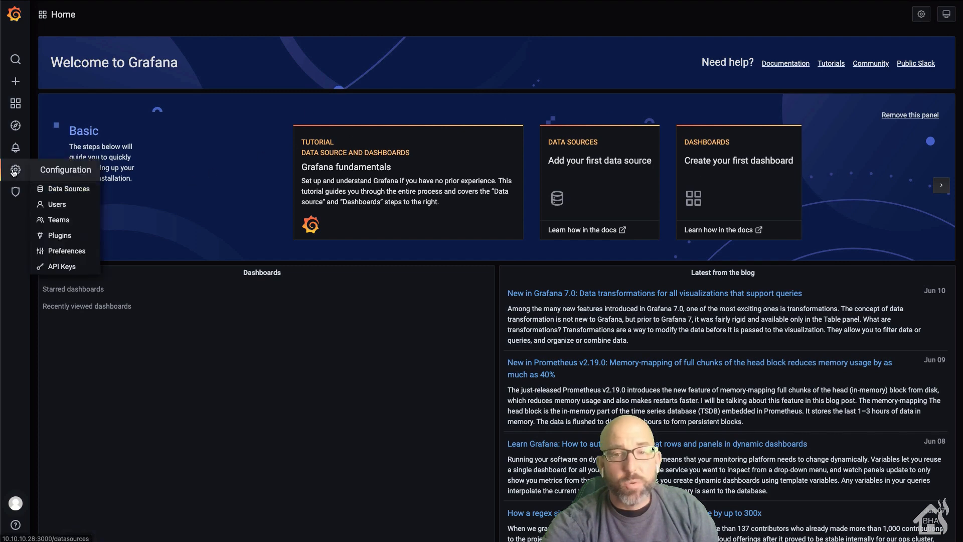
Step: Add an InfluxDB data source from Configuration > Data Sources
click(55, 190)
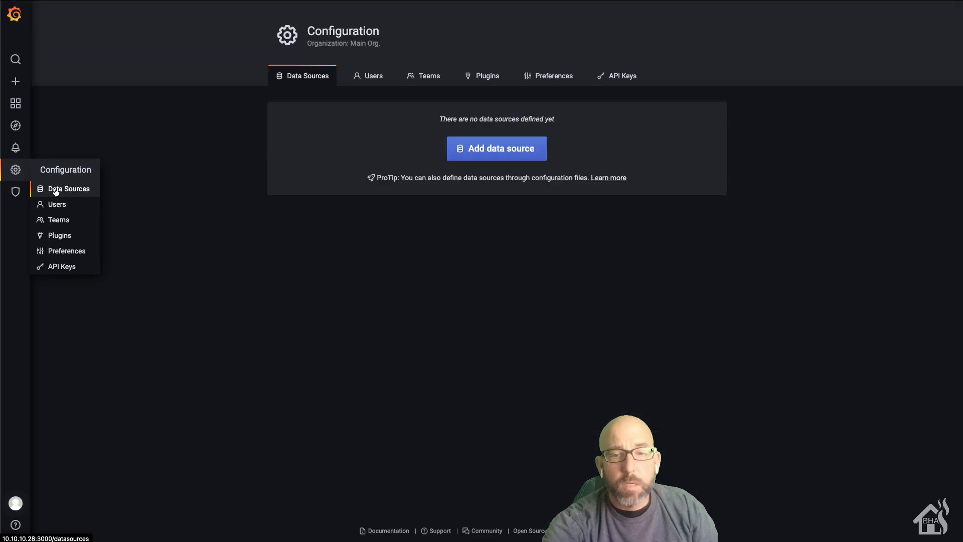
click(480, 154)
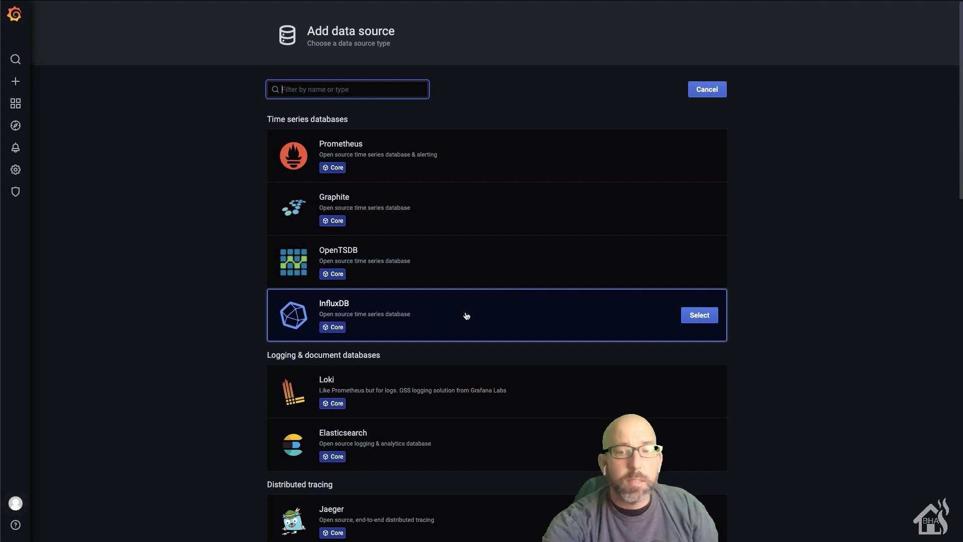
click(703, 322)
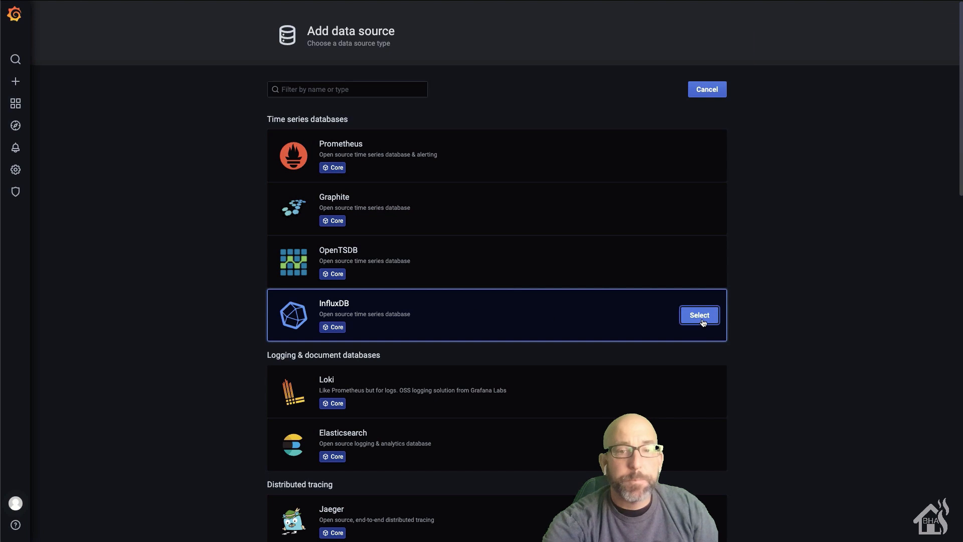
click(398, 111)
double_click(398, 111)
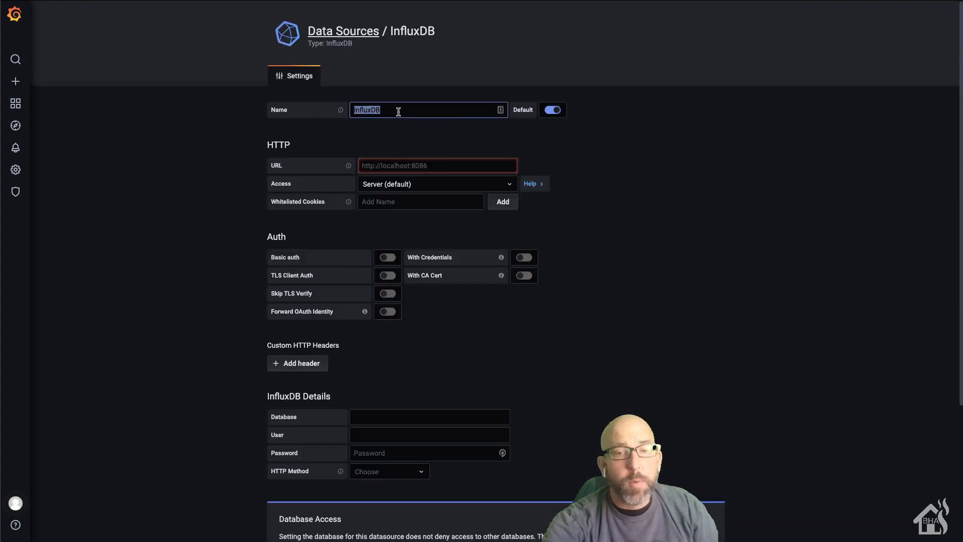
text(Home Assistant)
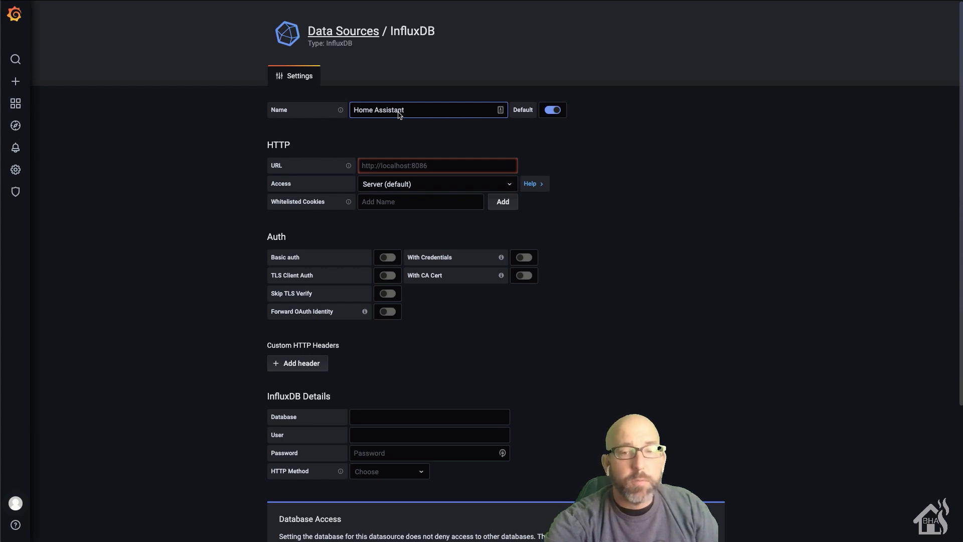
click(433, 166)
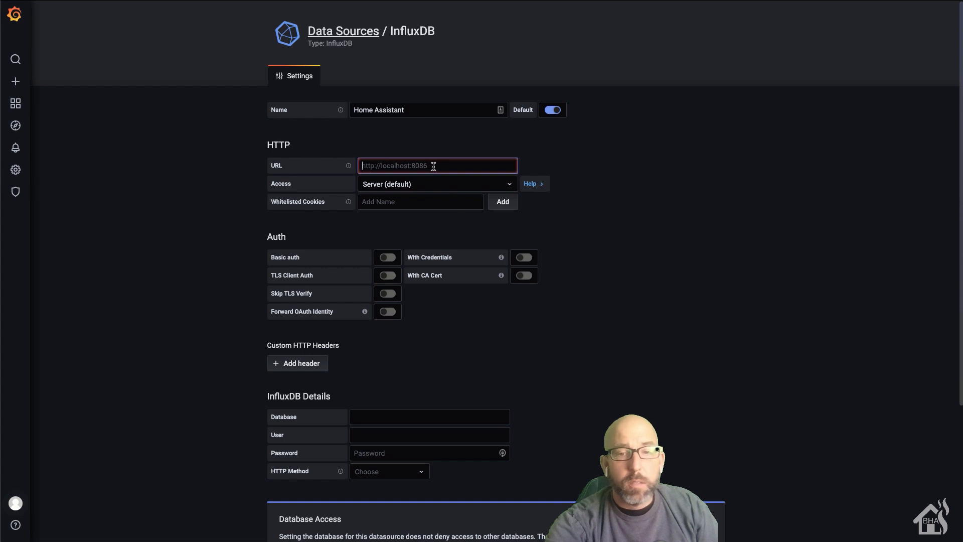
text(http:)
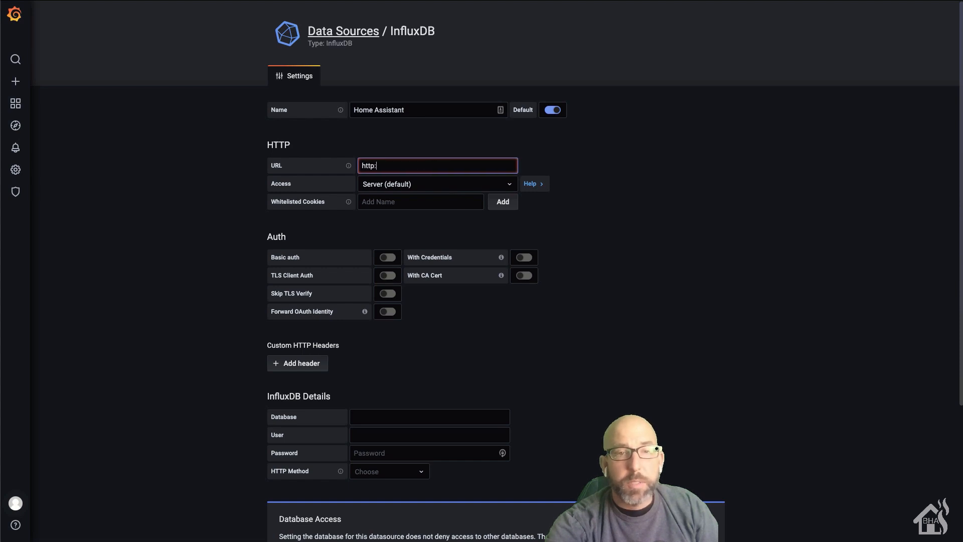
text(10.10.10.28:8086)
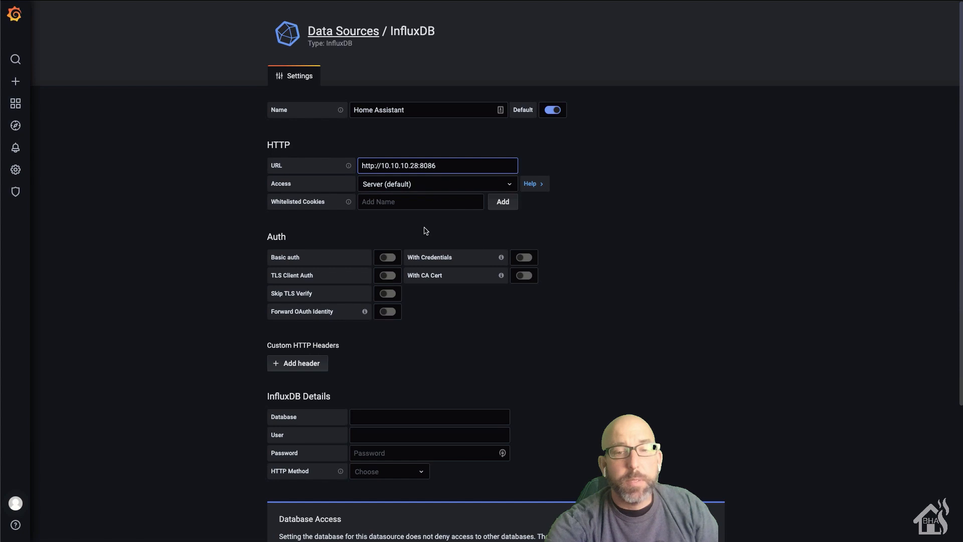
Step: Set the database to home_assistant and Save & Test the data source
scroll(476, 279, down, 2)
scroll(477, 279, down, 4)
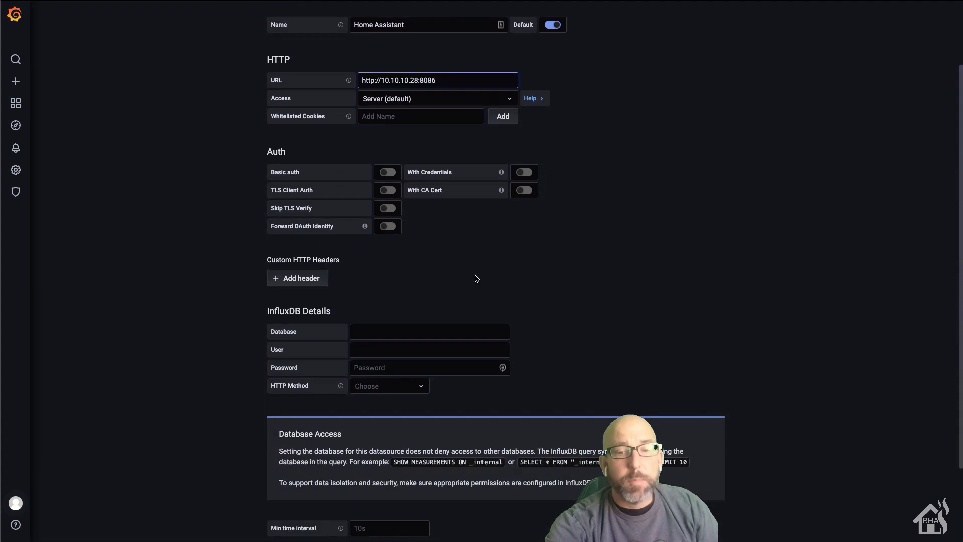
click(443, 265)
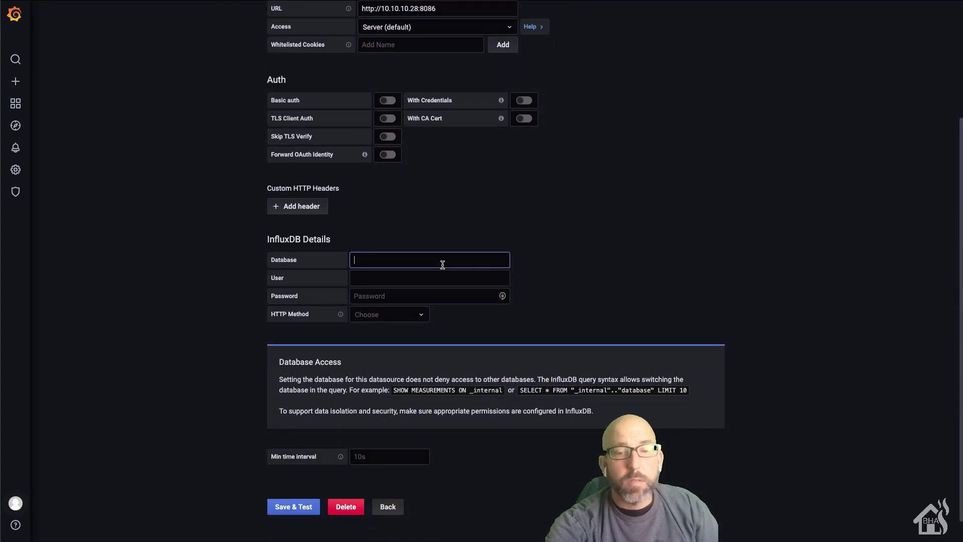
text(home_assistant)
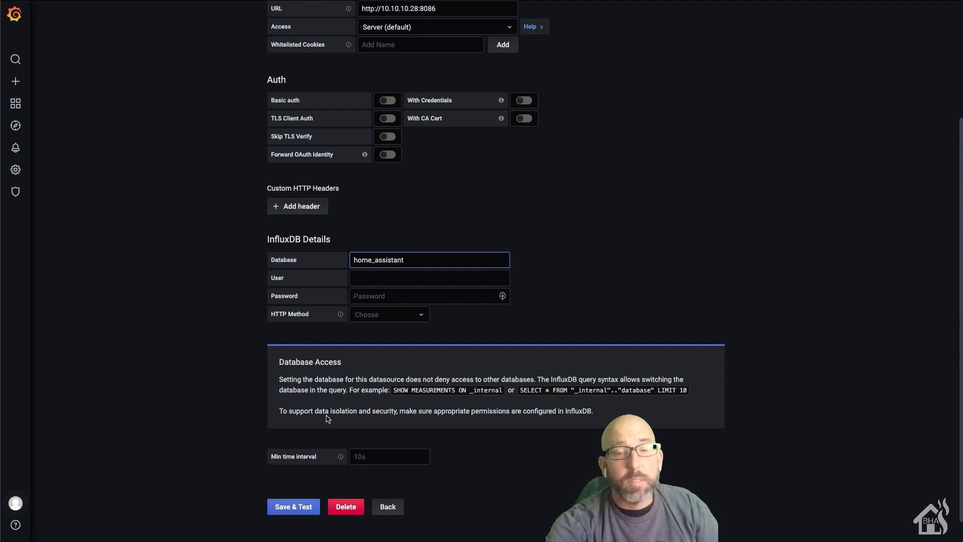
scroll(327, 418, down, 1)
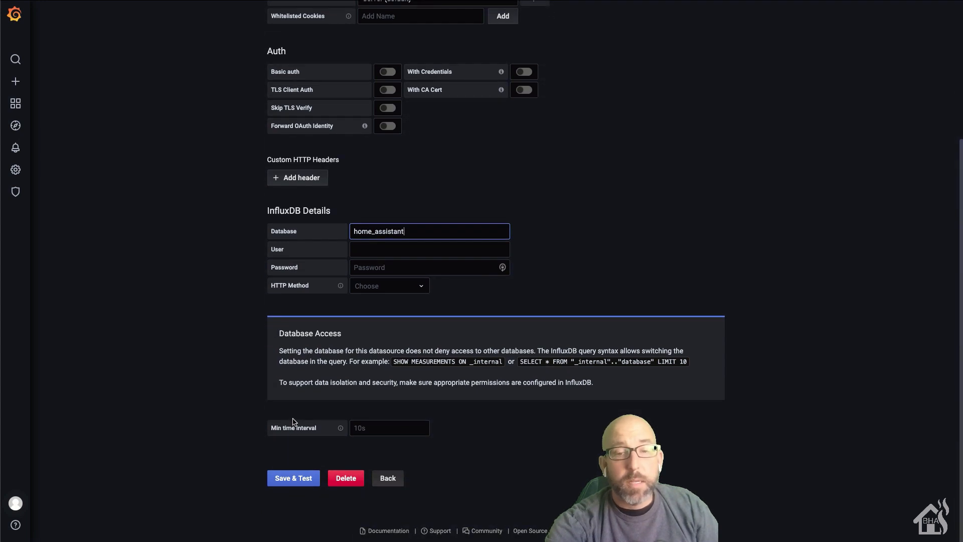
click(294, 479)
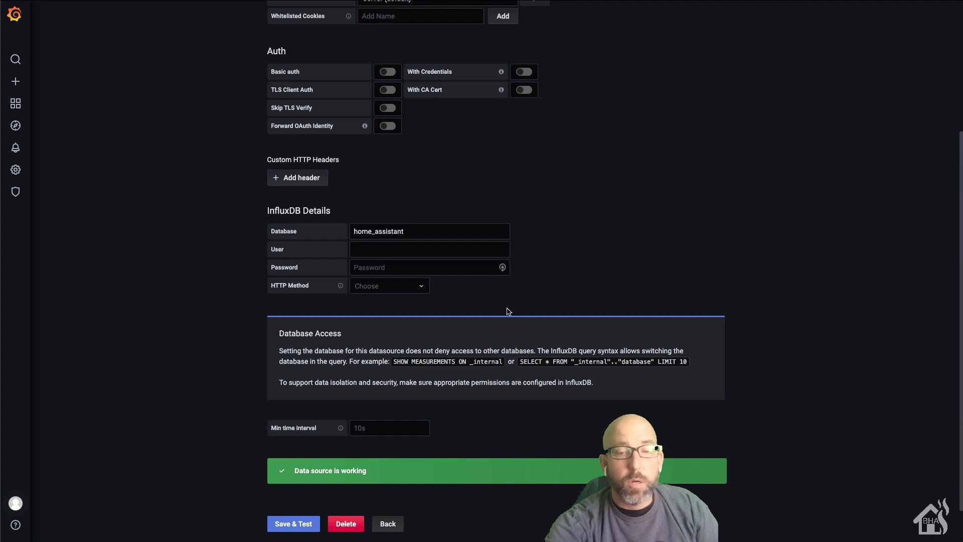
Step: Leave the data source page, create the first dashboard and add a new panel
click(388, 524)
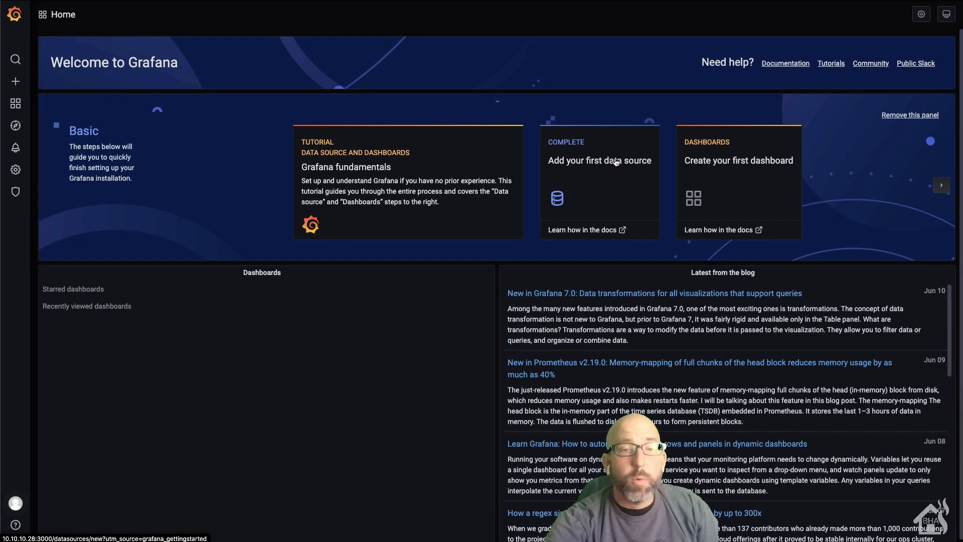
click(714, 163)
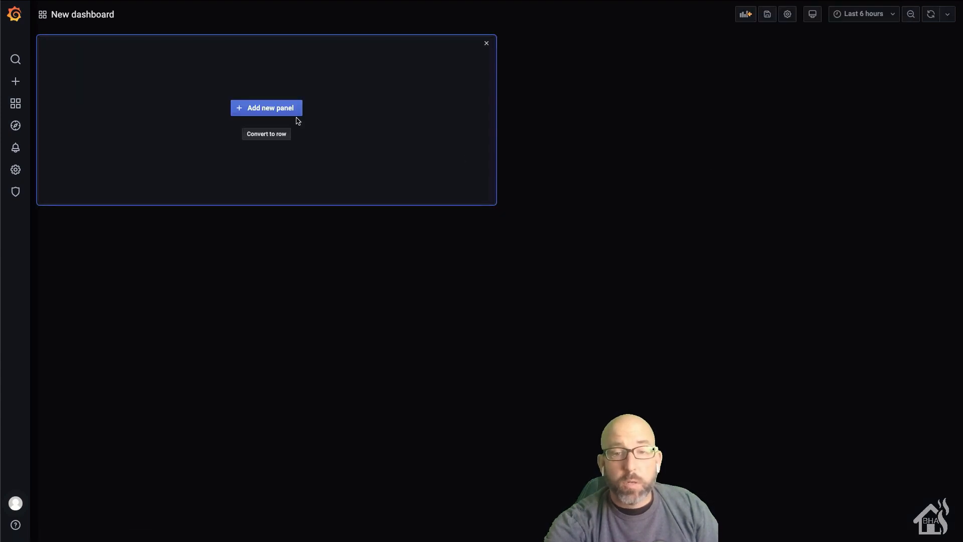
click(244, 107)
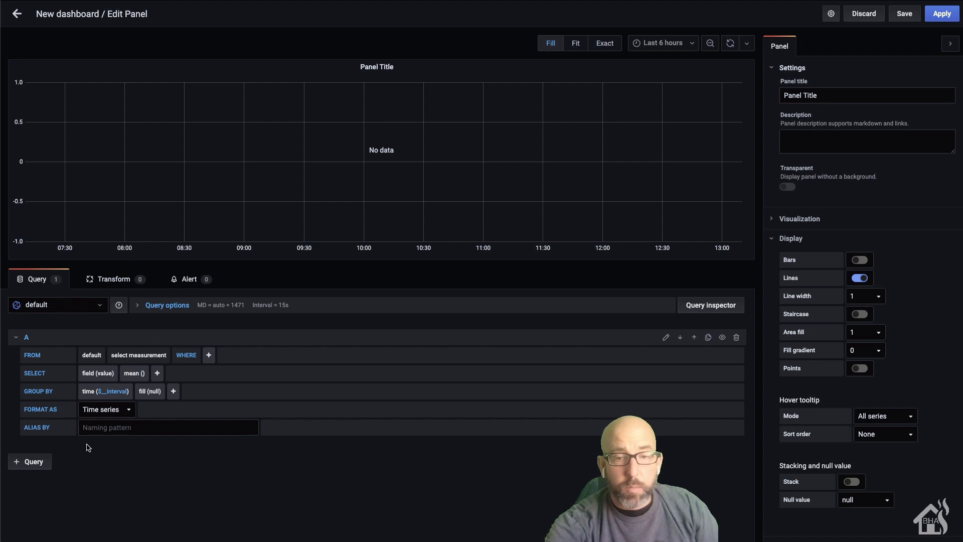
Step: Query the Mbit/s measurement with WHERE entity_id = speedtest_download
click(143, 357)
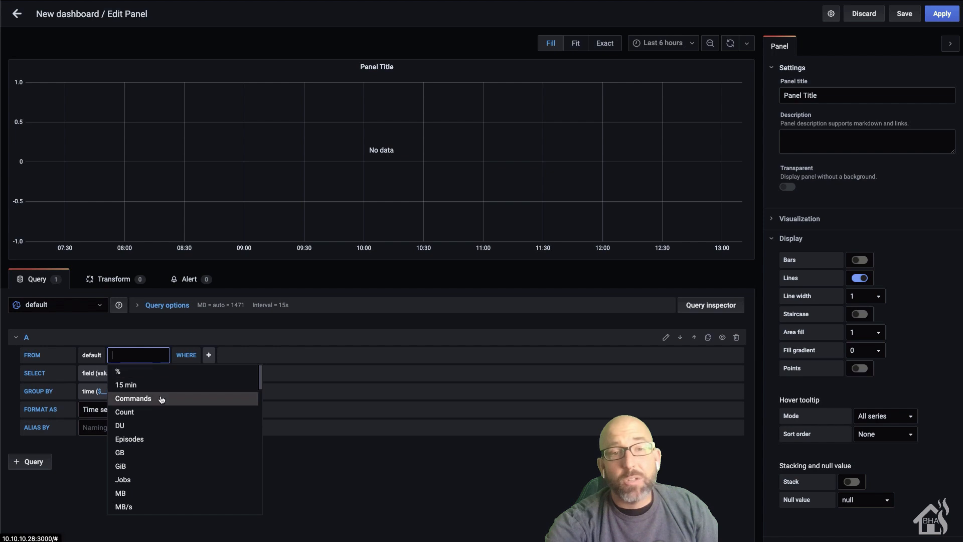
scroll(161, 401, down, 5)
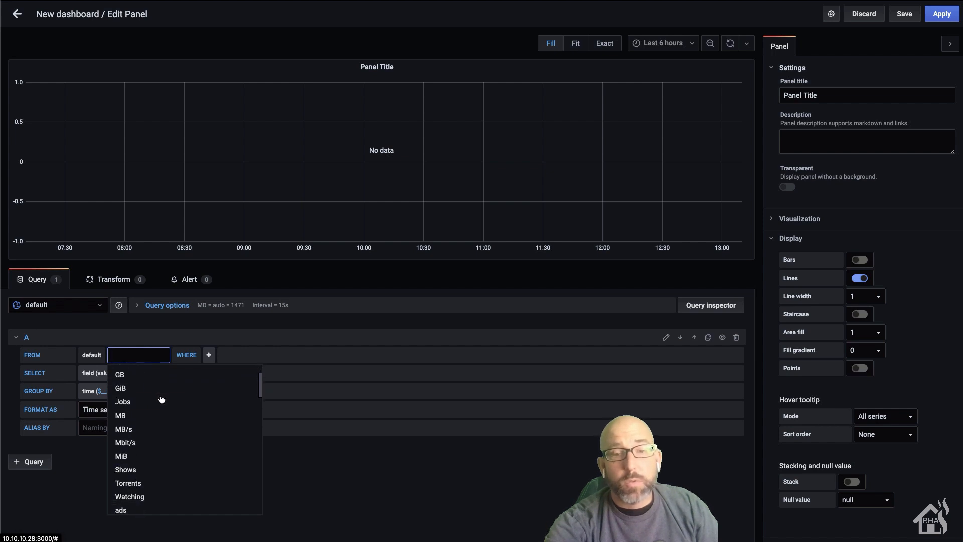
click(125, 446)
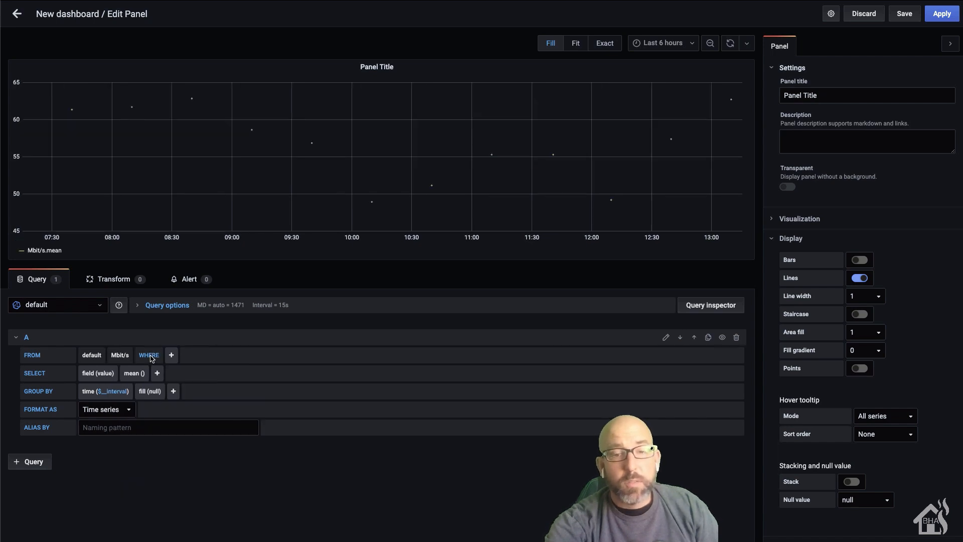
click(171, 356)
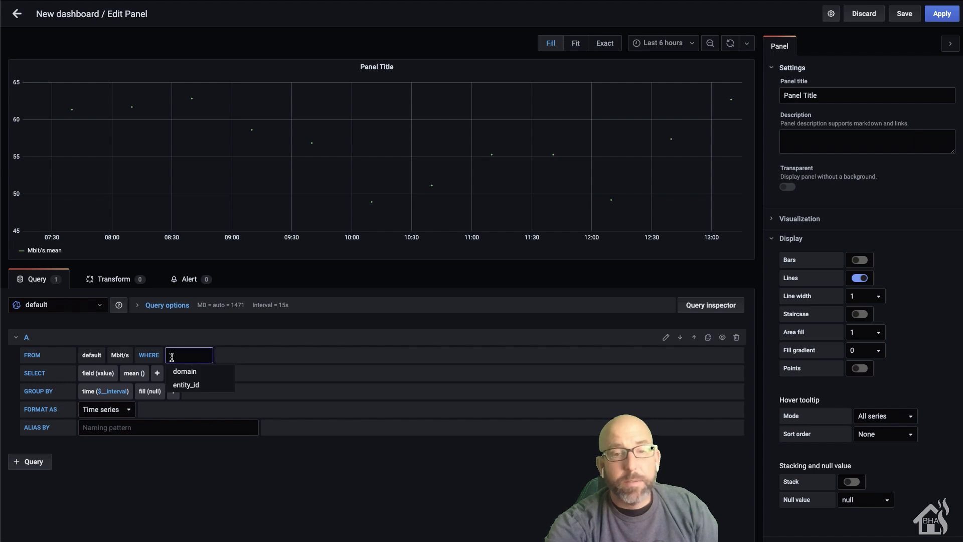
click(195, 385)
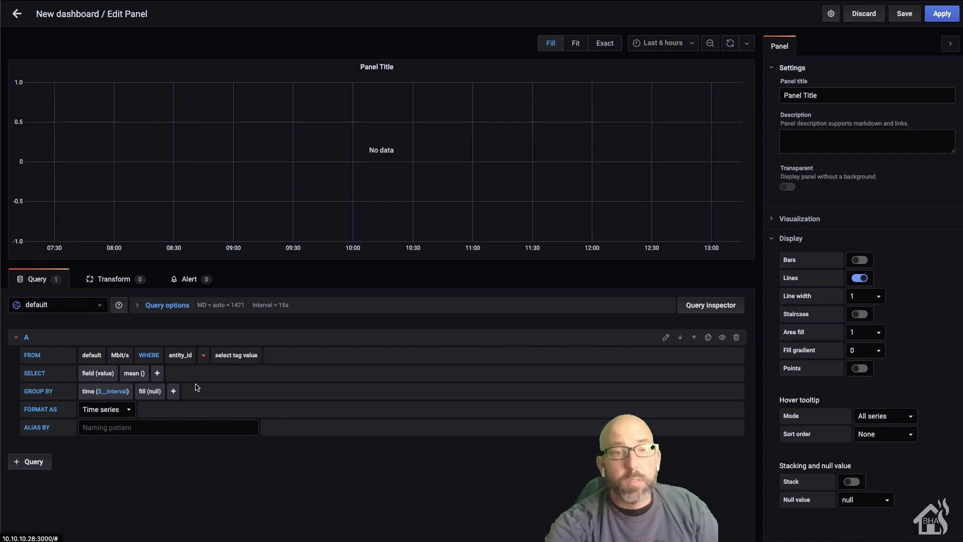
click(240, 357)
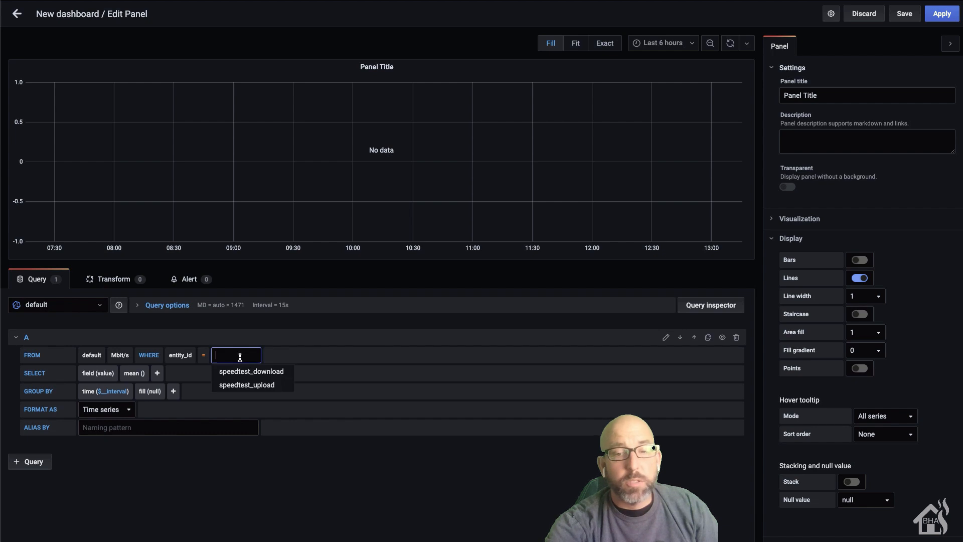
click(263, 375)
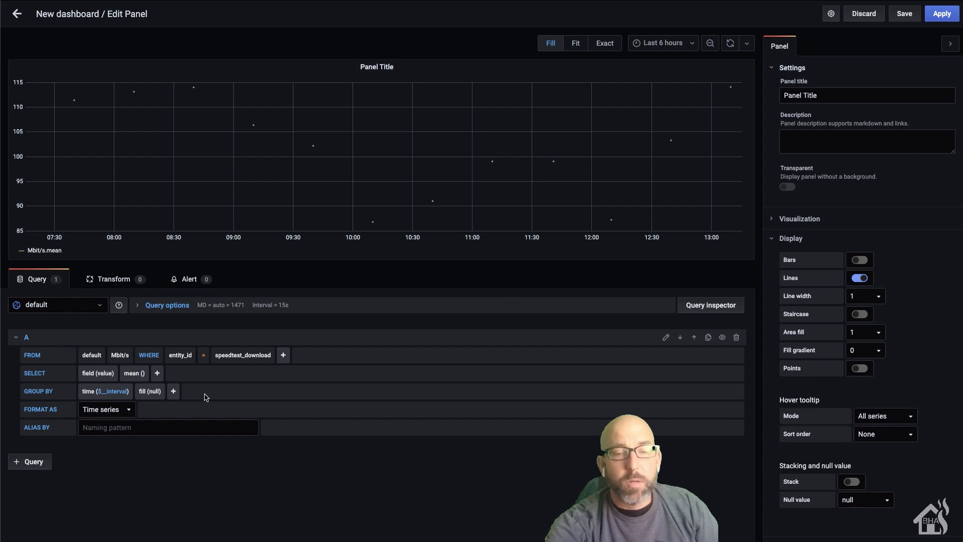
Step: Replace mean() with the last selector and set GROUP BY fill to none
click(135, 377)
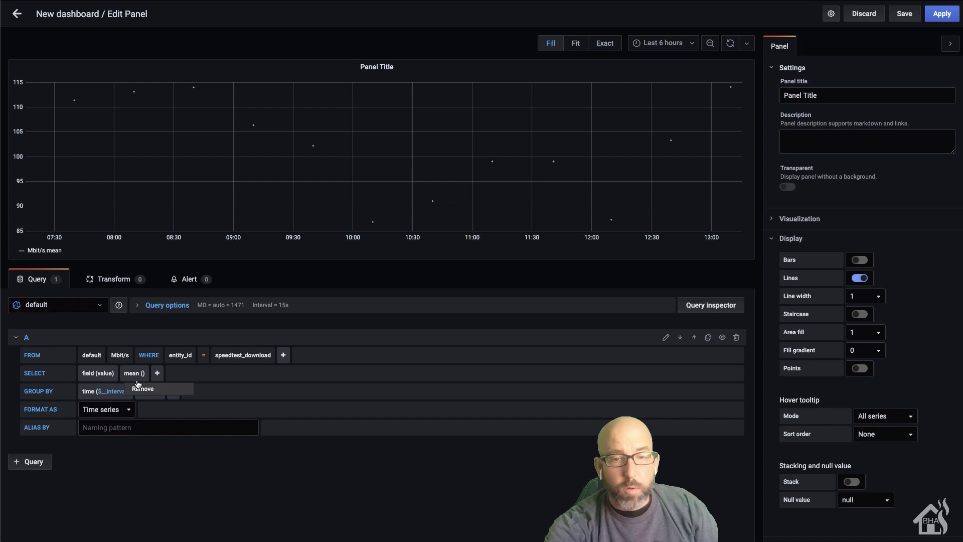
click(142, 390)
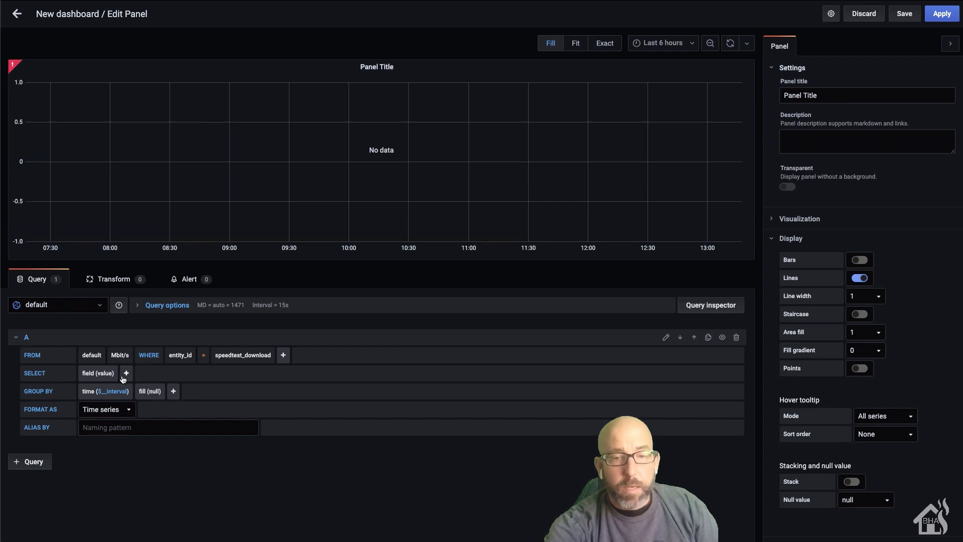
click(126, 373)
mouse_move(162, 409)
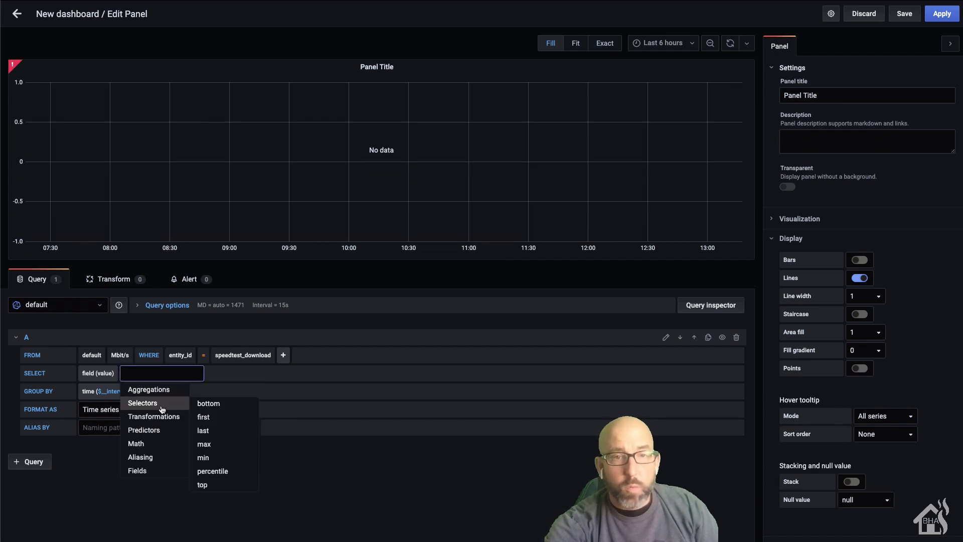
click(219, 431)
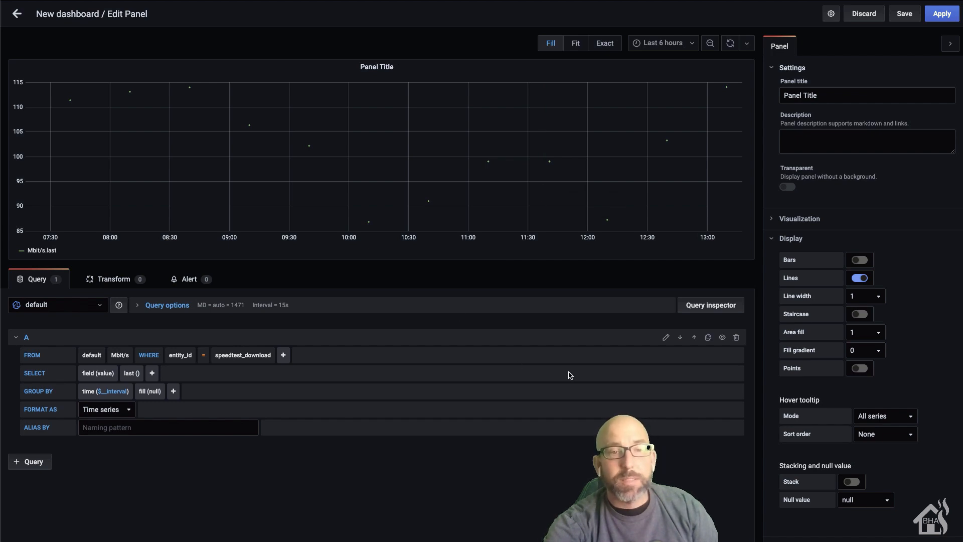
click(150, 392)
click(163, 403)
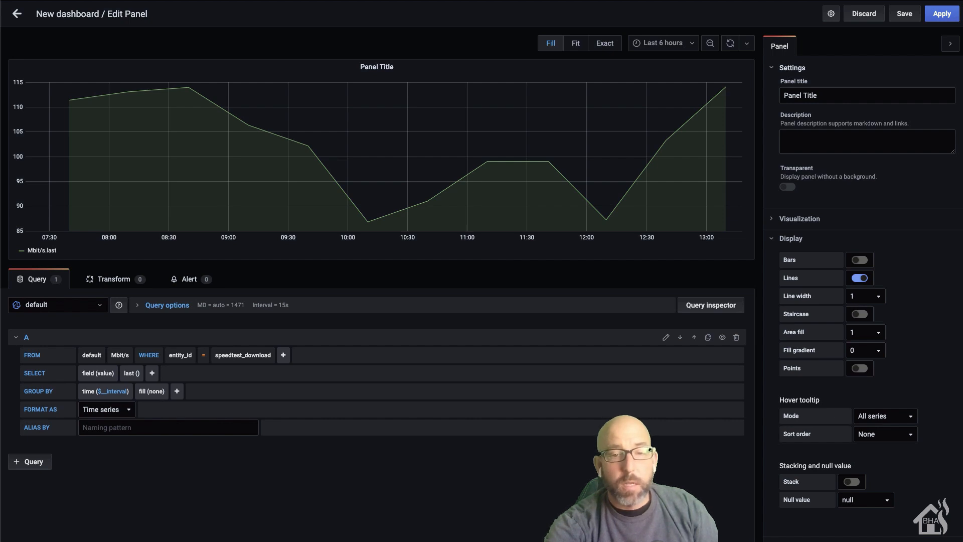
click(115, 429)
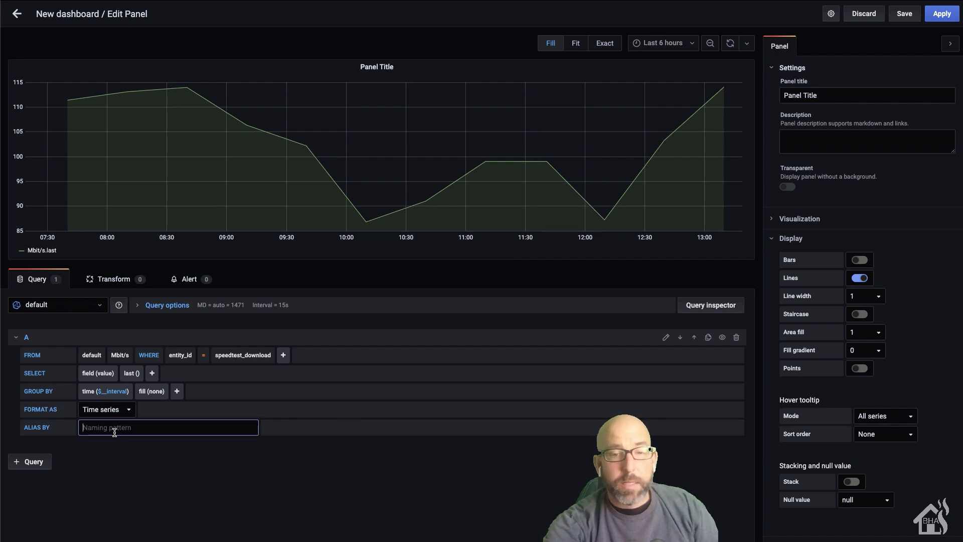
Step: Alias the series 'Download (Mbit/s)', title the panel 'Download Speed', and apply
text(Do)
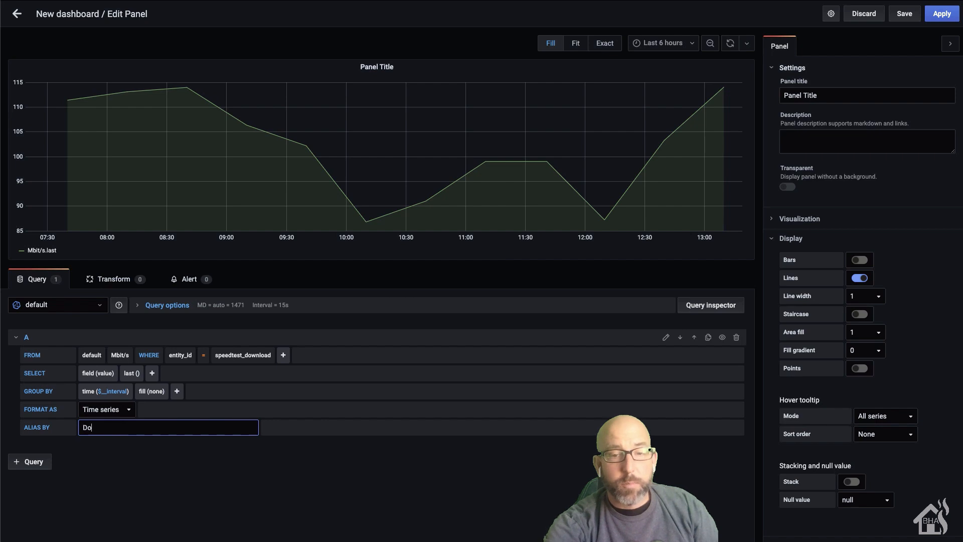
text(wnload (Mbit/)
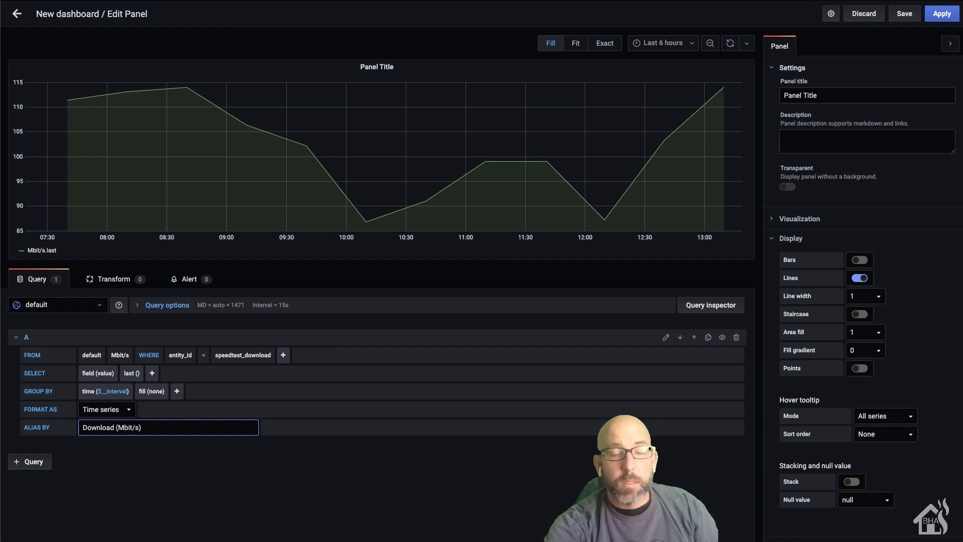
text(s))
click(174, 458)
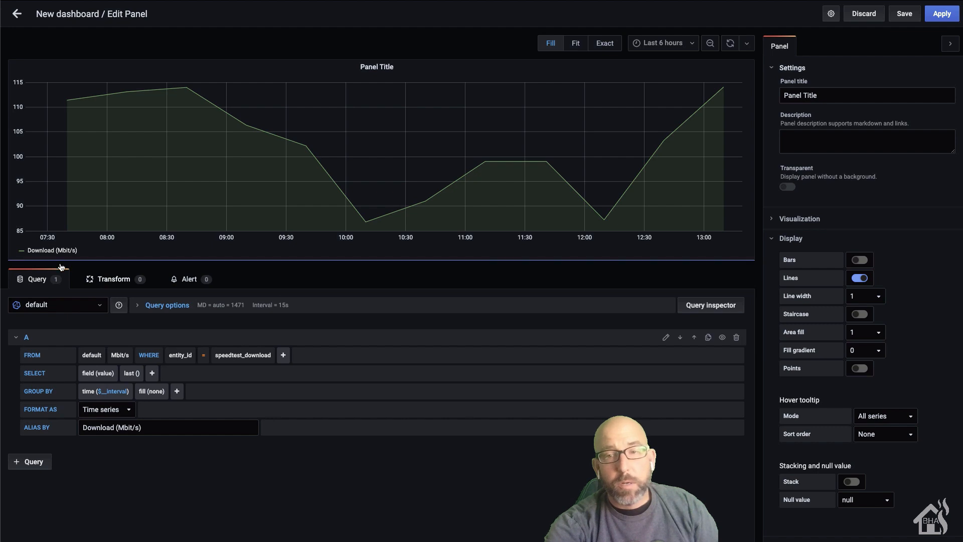
triple_click(821, 94)
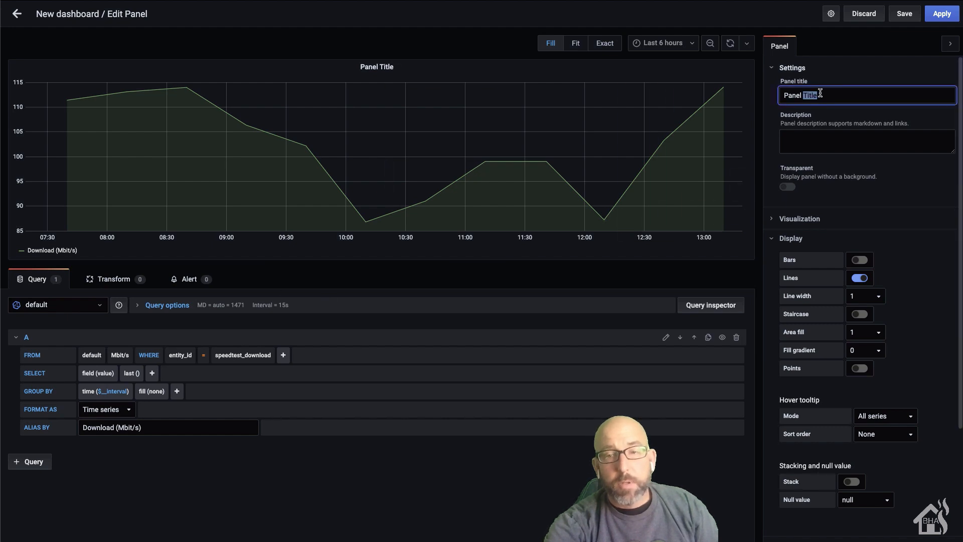
text(Dow)
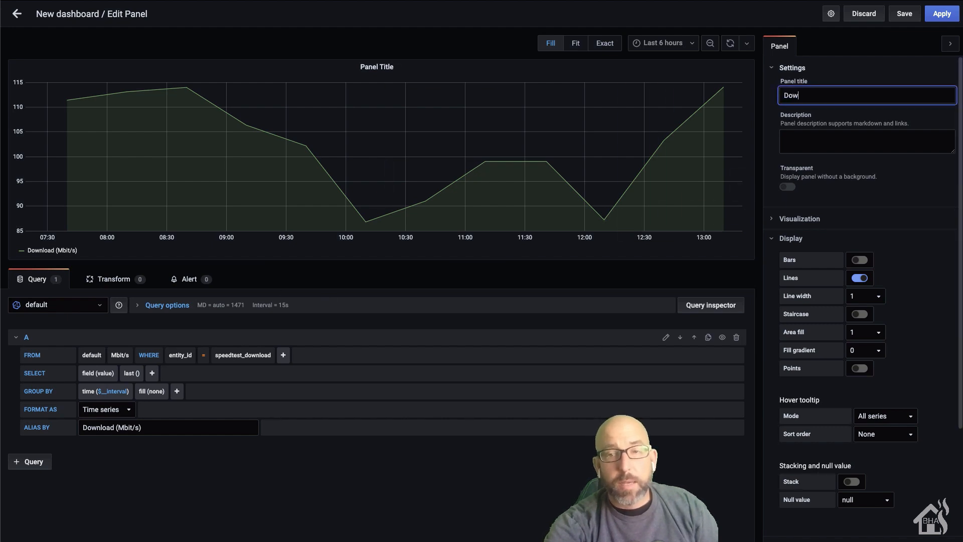
text(nload Speed)
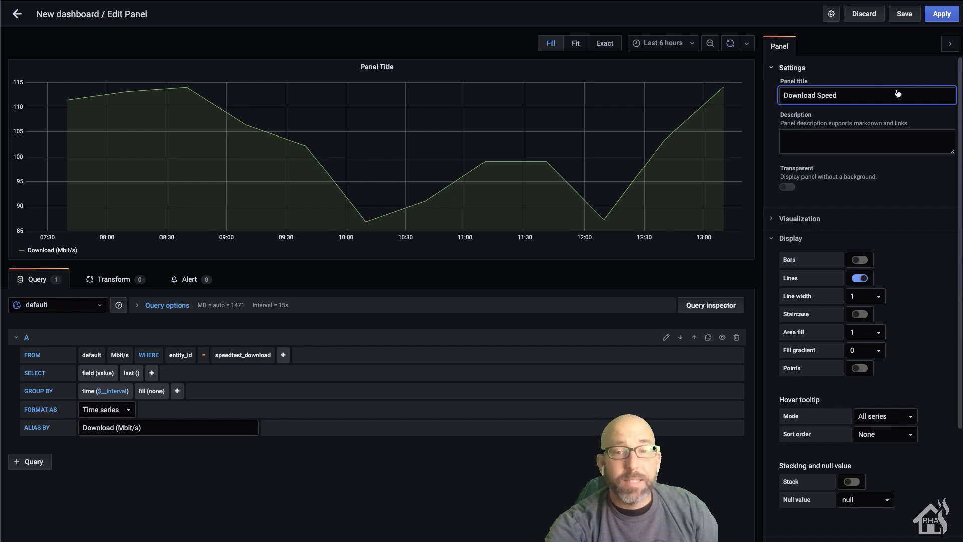
click(935, 27)
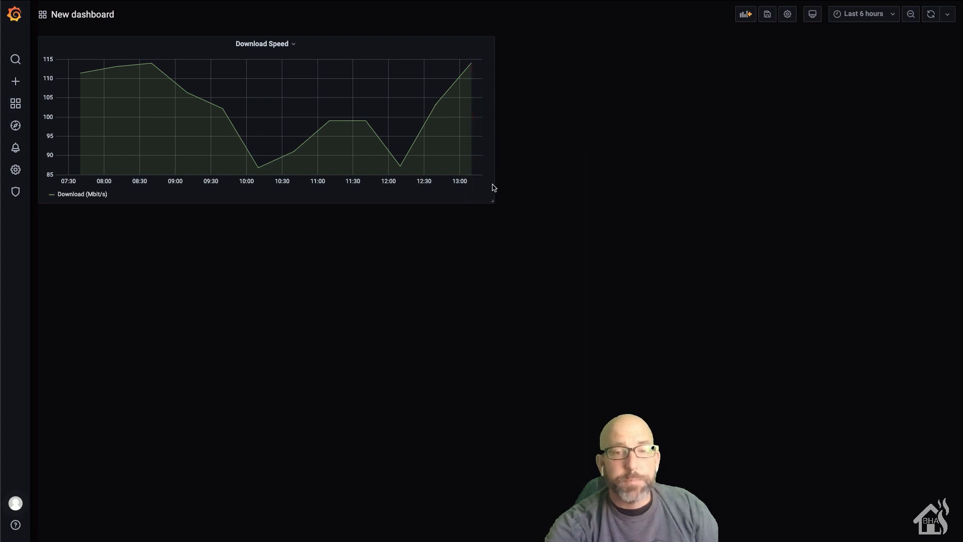
Step: Shrink the Download Speed panel by its corner, then add a new empty panel
drag(492, 202, 437, 165)
click(747, 16)
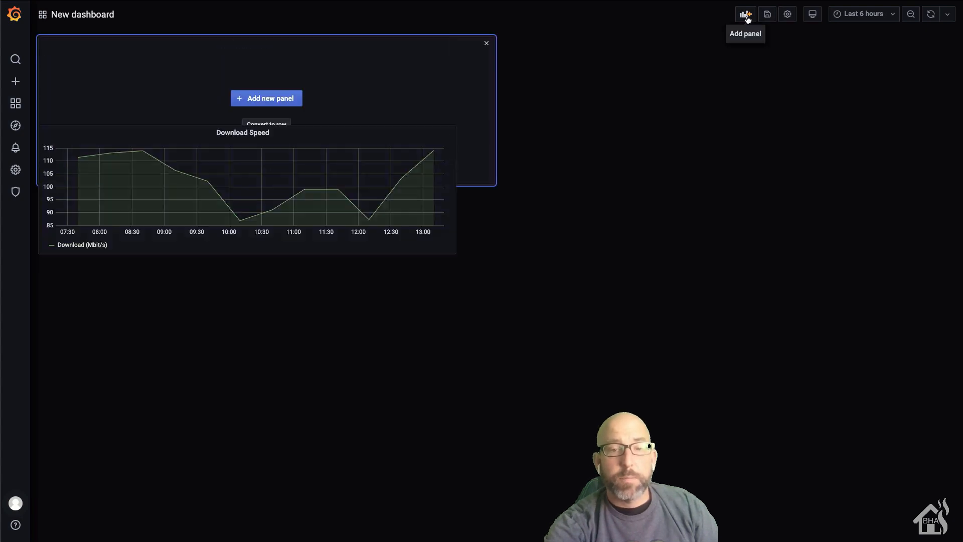
click(254, 98)
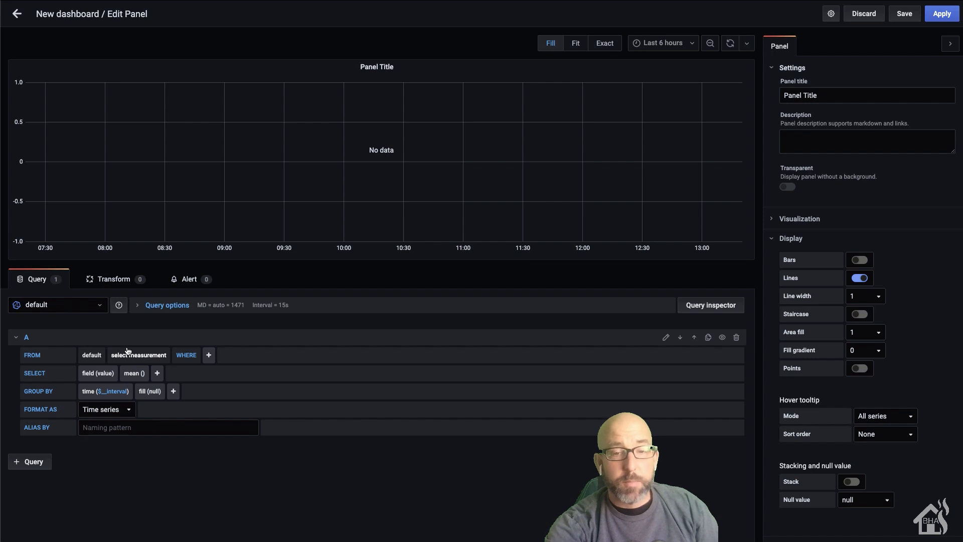
Step: Query the °F measurement filtered to entity_id = dark_sky_temperature
click(125, 353)
text(F)
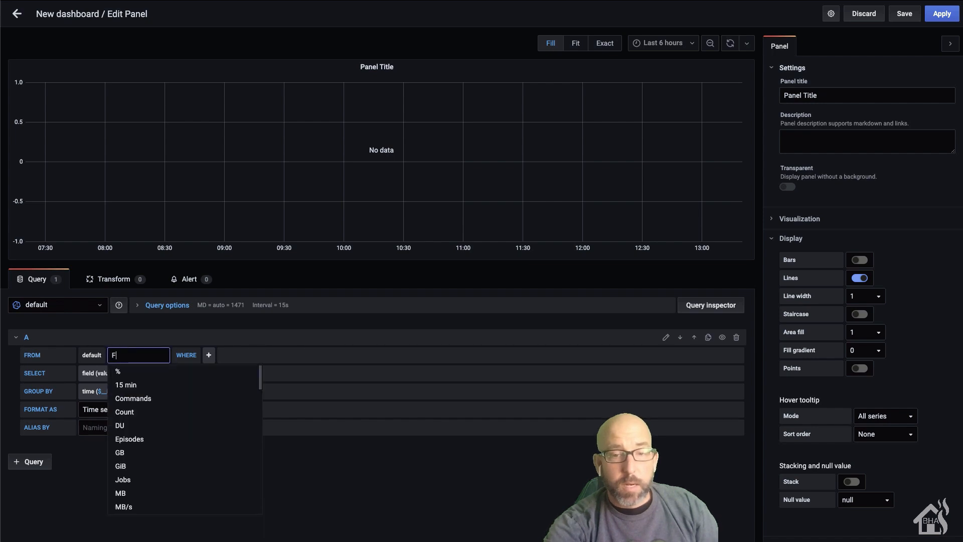
click(127, 373)
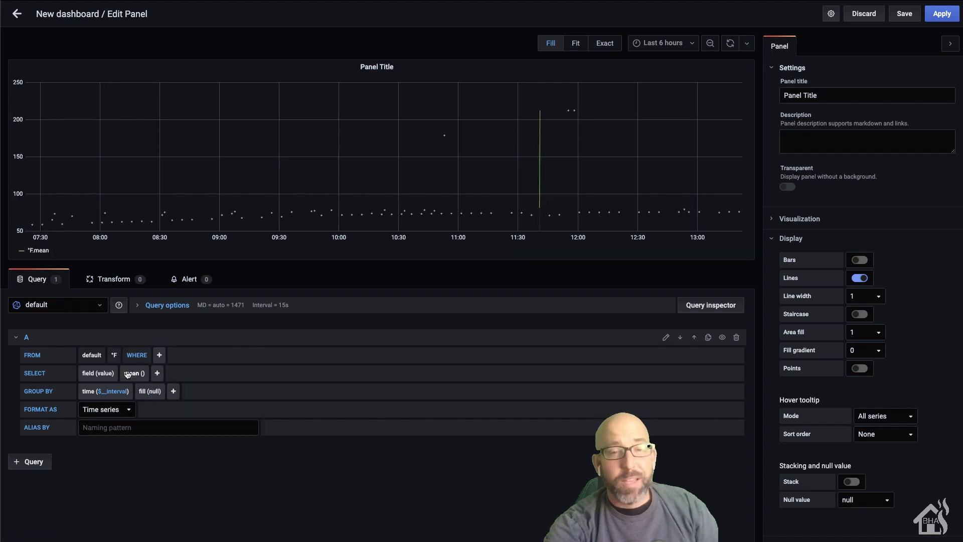
click(159, 356)
click(177, 385)
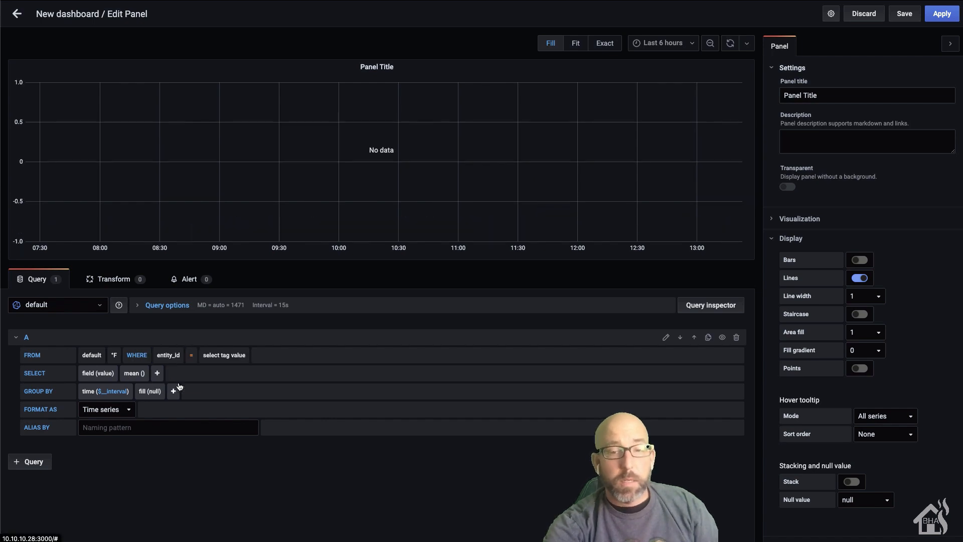
click(223, 356)
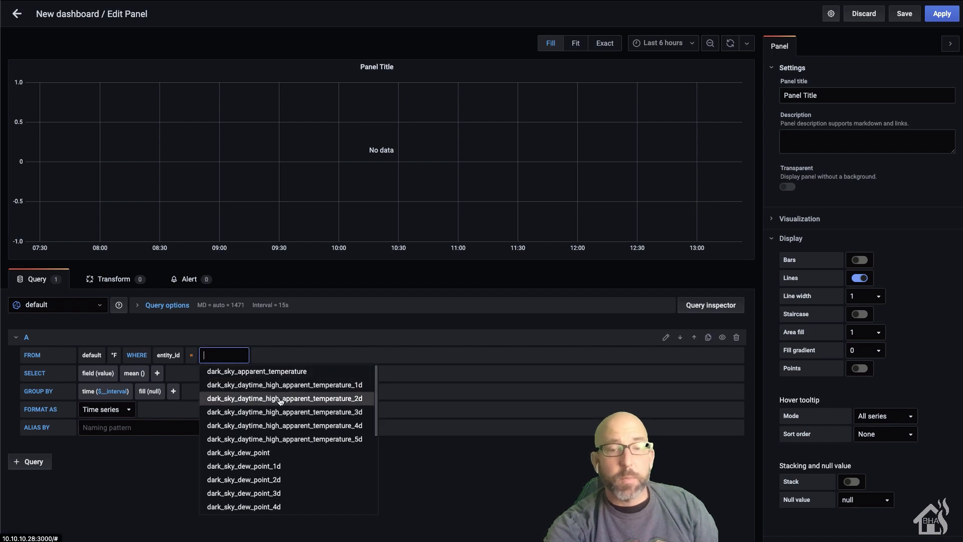
scroll(281, 400, down, 5)
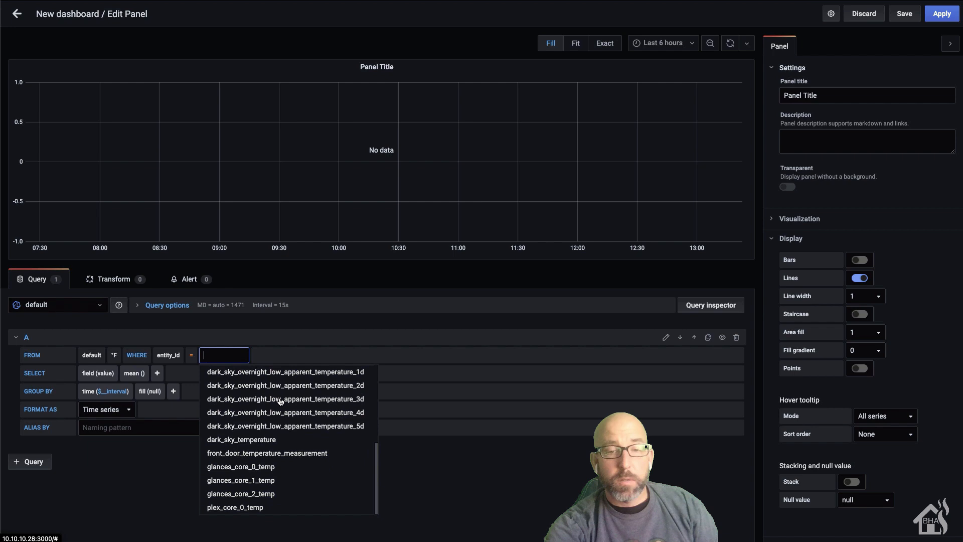
click(257, 440)
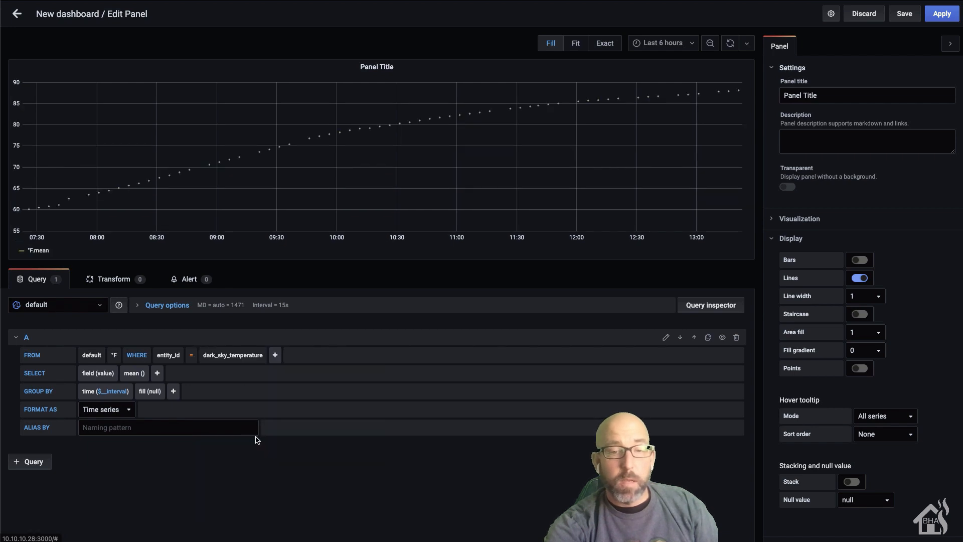
Step: Replace the mean() aggregation with last() and set fill(none) for a continuous line
click(129, 373)
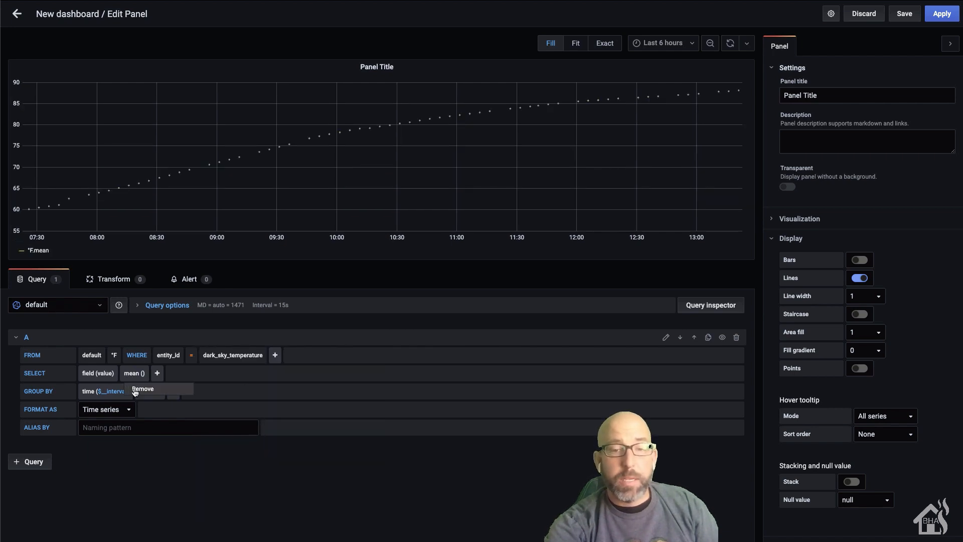
click(135, 390)
click(126, 373)
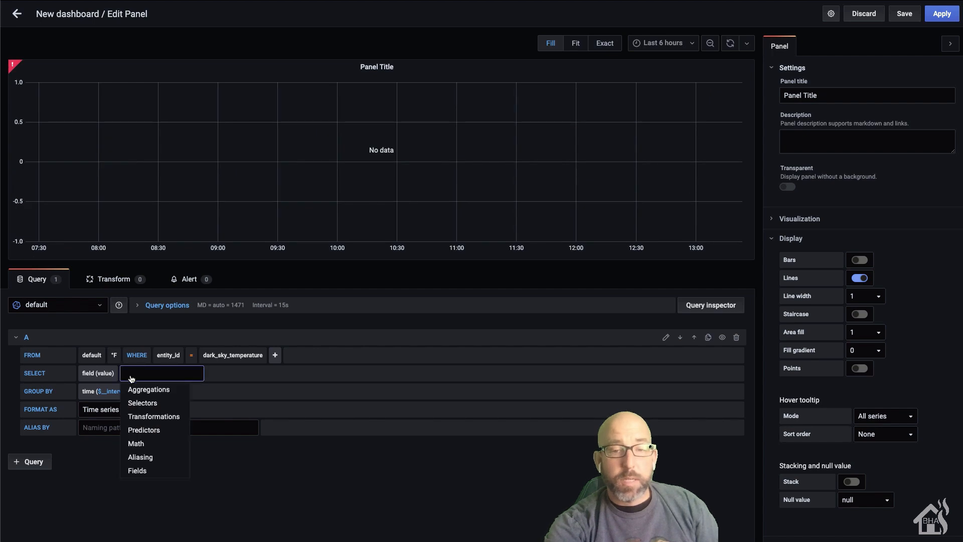
mouse_move(147, 405)
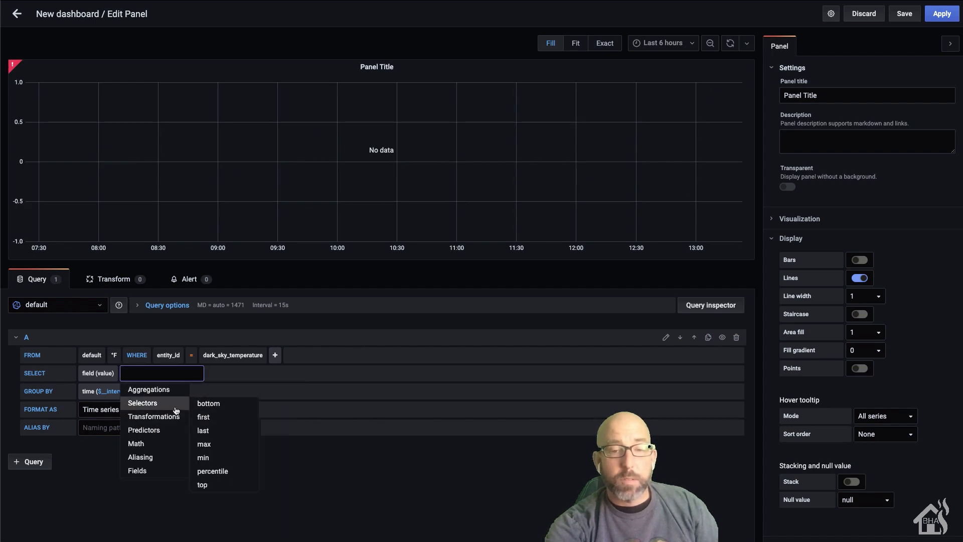
click(203, 431)
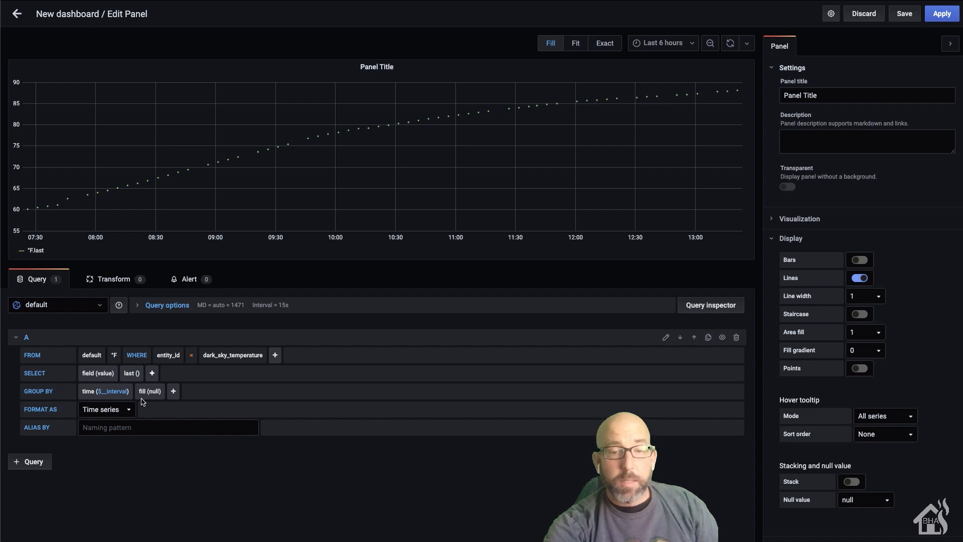
click(159, 396)
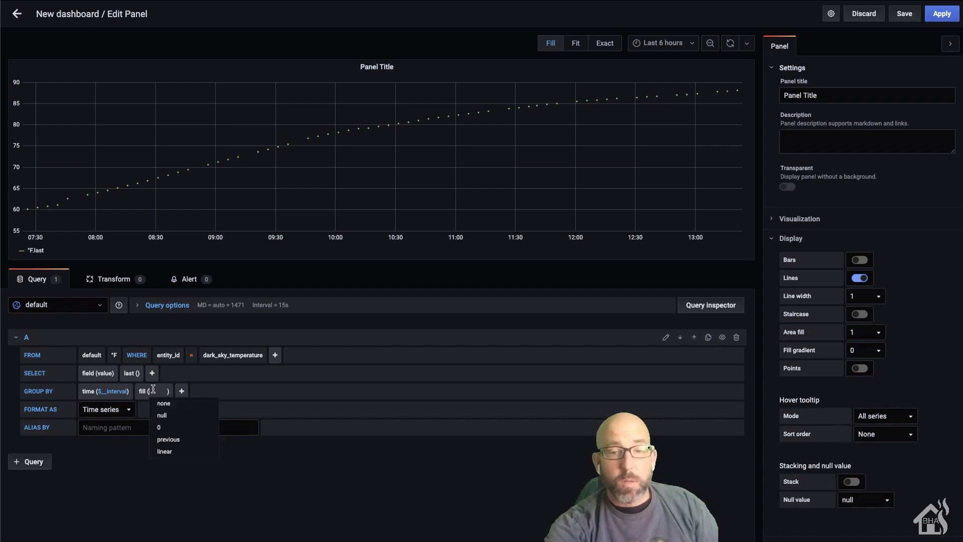
click(163, 404)
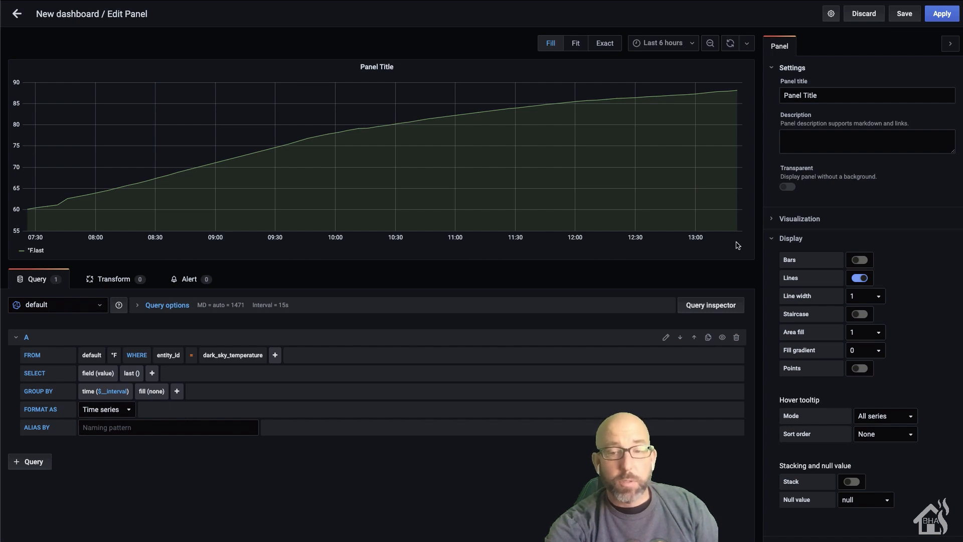
Step: Title the panel 'Outside Temperature' and apply it to the dashboard
click(850, 94)
key(BackSpace)
key(BackSpace)
key(BackSpace)
key(BackSpace)
key(BackSpace)
key(BackSpace)
key(BackSpace)
key(BackSpace)
key(BackSpace)
key(BackSpace)
key(BackSpace)
text(Outside Temperature)
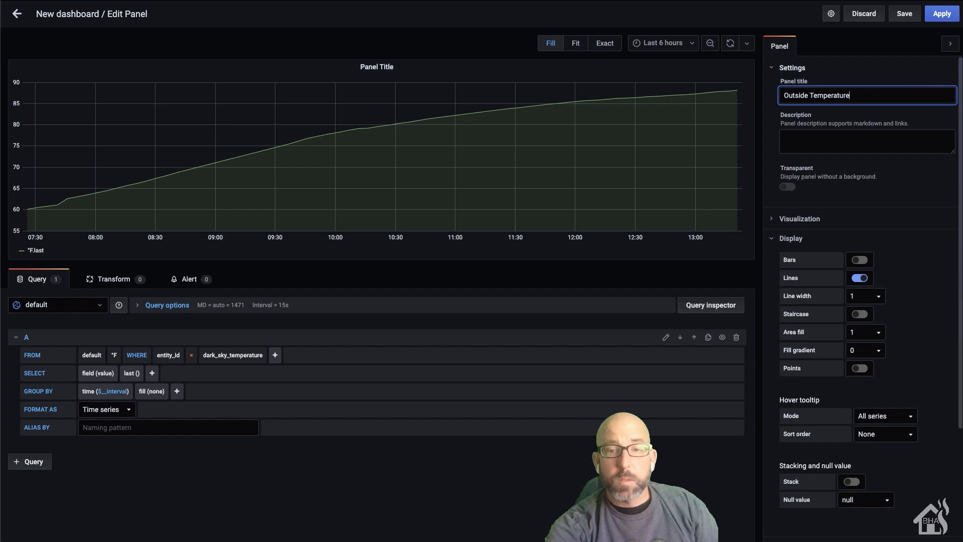
click(949, 17)
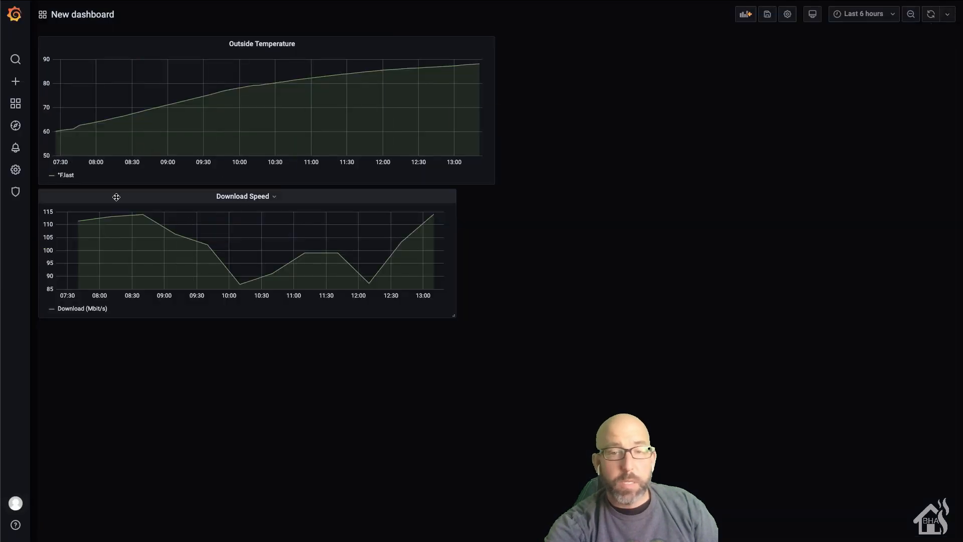
Step: Move the Download Speed panel beside Outside Temperature and widen it to the right edge
drag(112, 196, 584, 47)
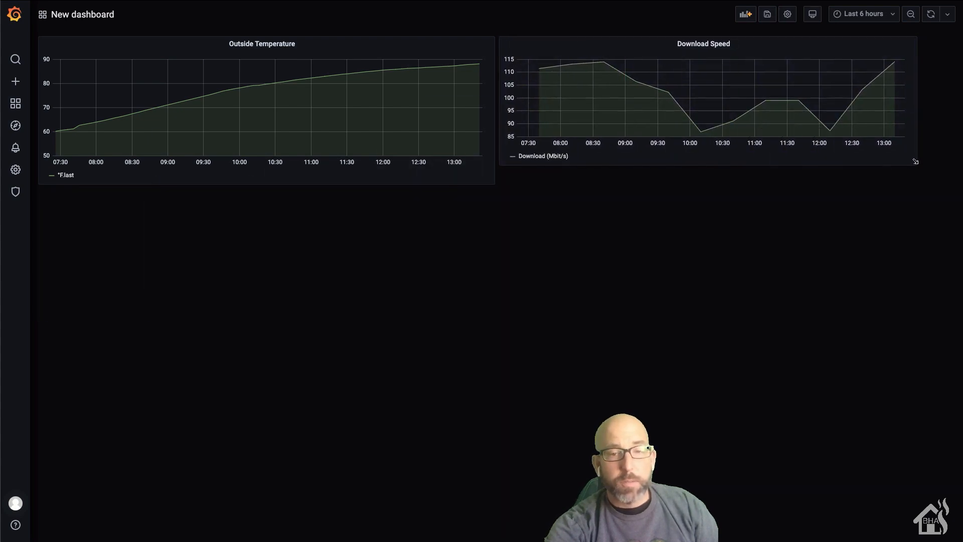
drag(916, 163, 948, 184)
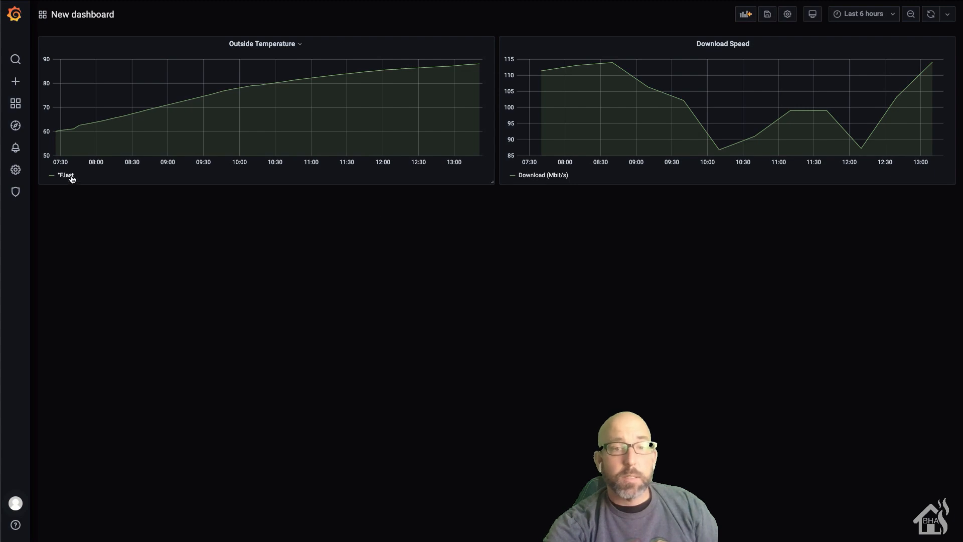
Step: Set the Outside Temperature series alias to 'Temperature (F)' and apply the change
click(274, 44)
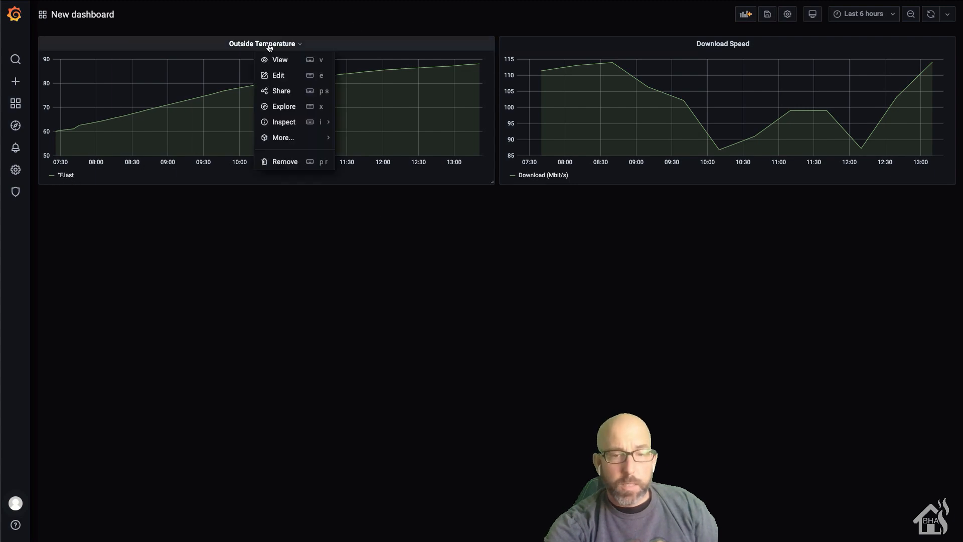
click(276, 75)
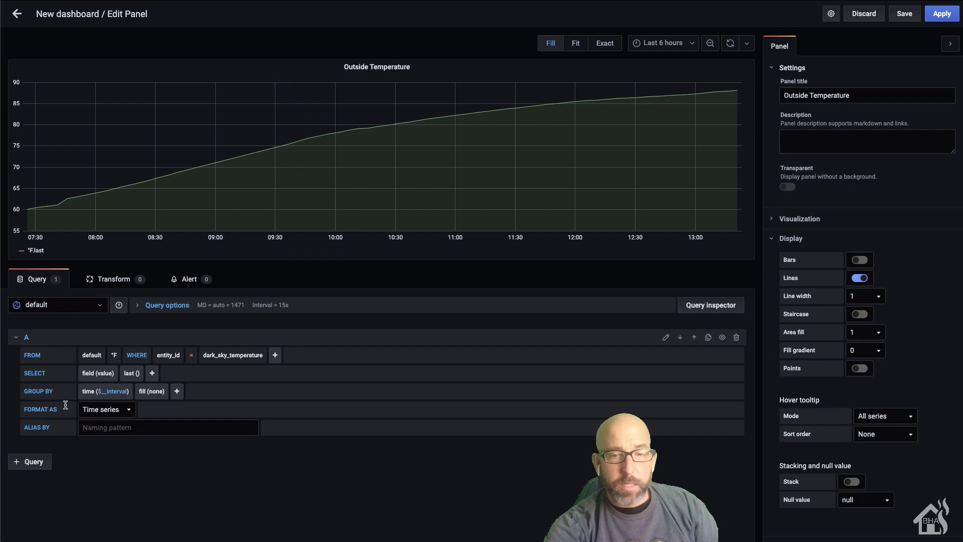
click(114, 428)
text(Temp)
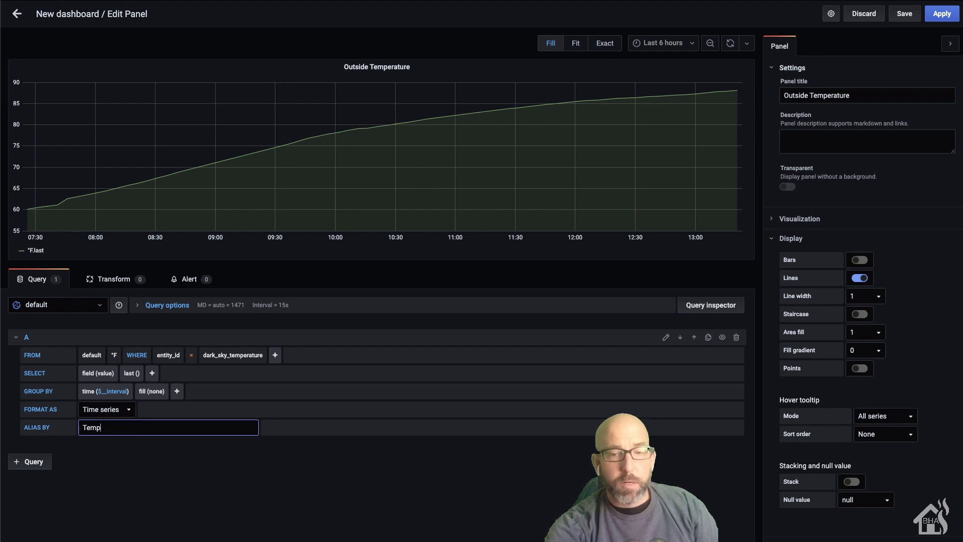
text(erature (F)
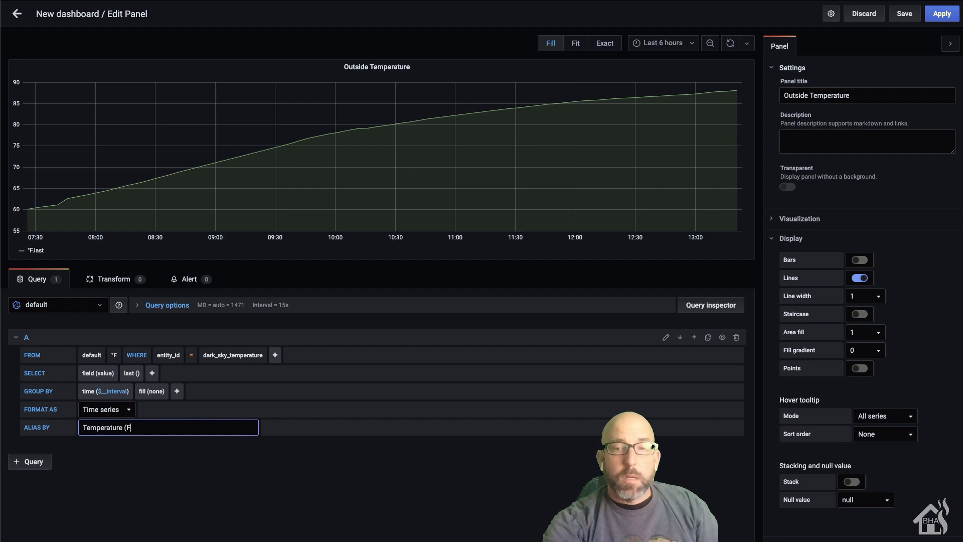
text())
click(116, 477)
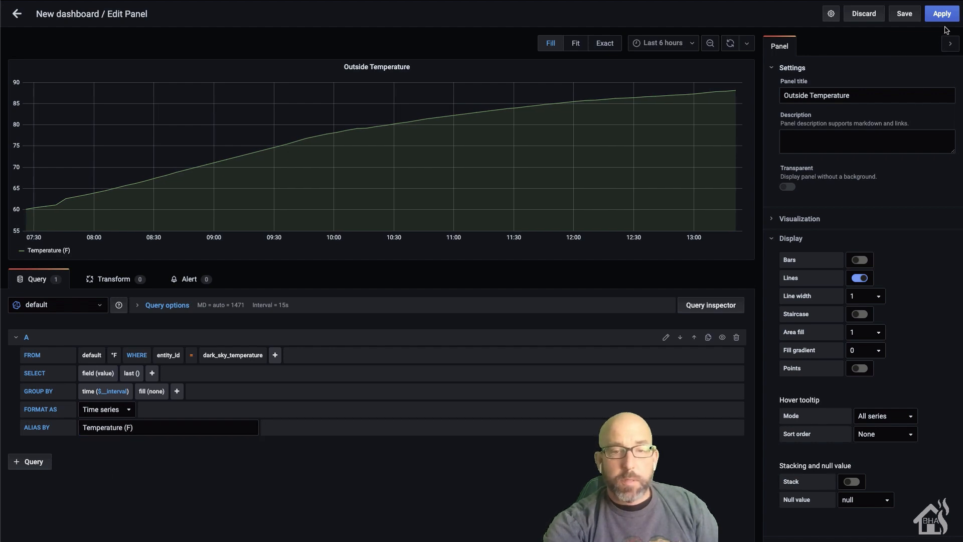
click(941, 14)
click(53, 175)
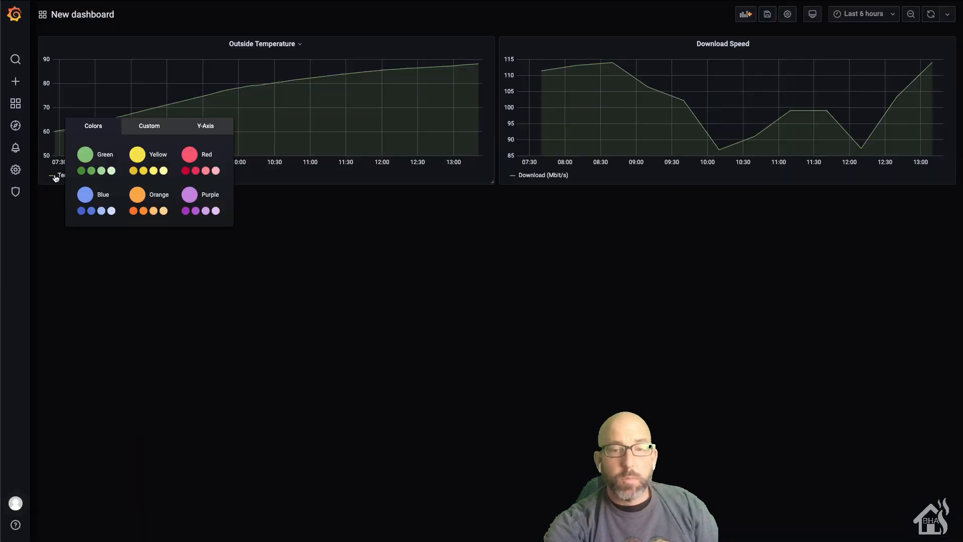
Step: Colour the Temperature (F) series red and the Download (Mbit/s) series blue
click(190, 152)
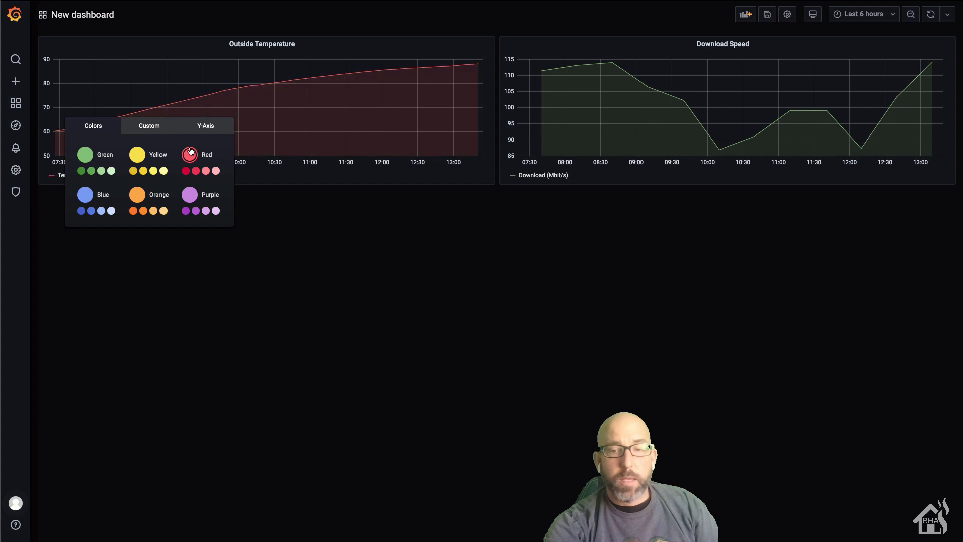
click(308, 288)
click(512, 175)
click(457, 266)
click(524, 355)
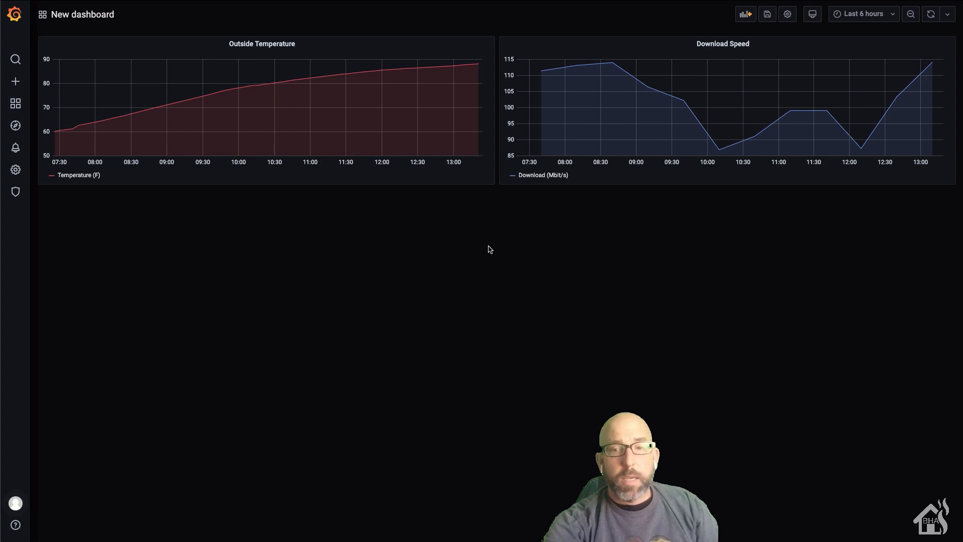
click(722, 44)
Step: Add a second query on the Mbit/s measurement filtered to entity_id = speedtest_upload
click(733, 76)
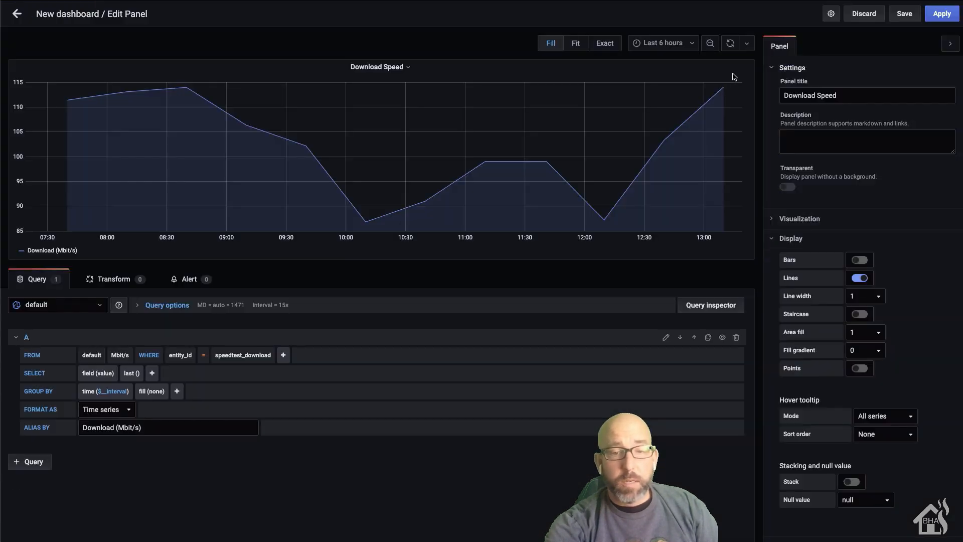
click(33, 462)
scroll(173, 448, down, 1)
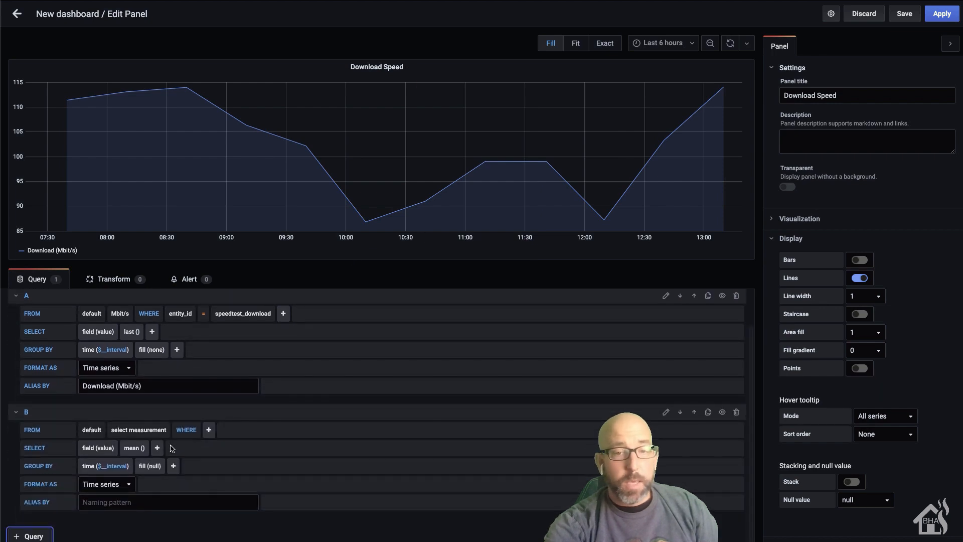
click(135, 430)
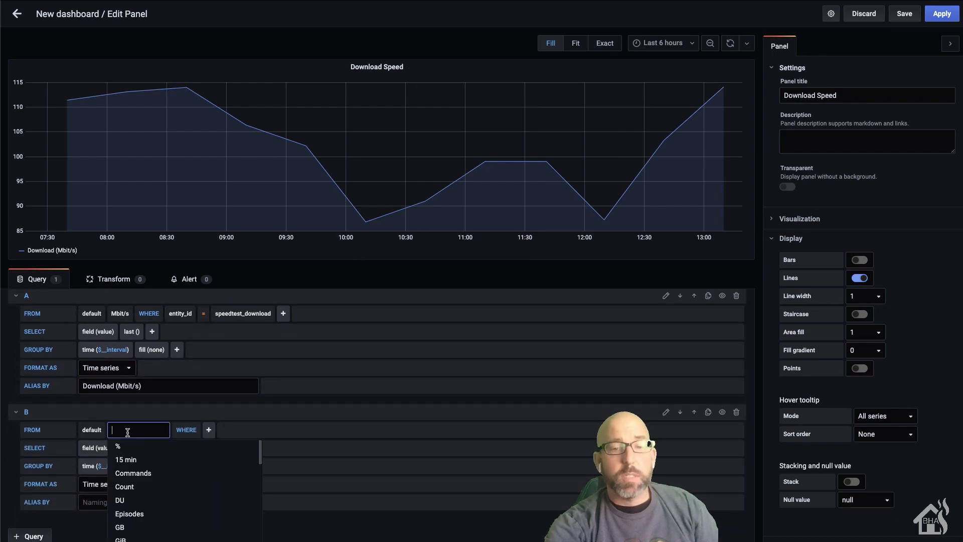
text(M)
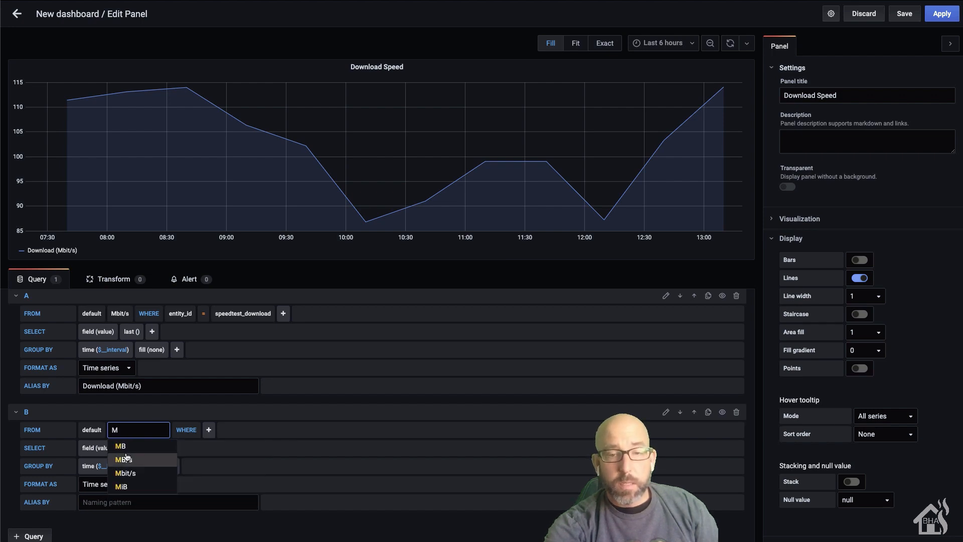
click(126, 473)
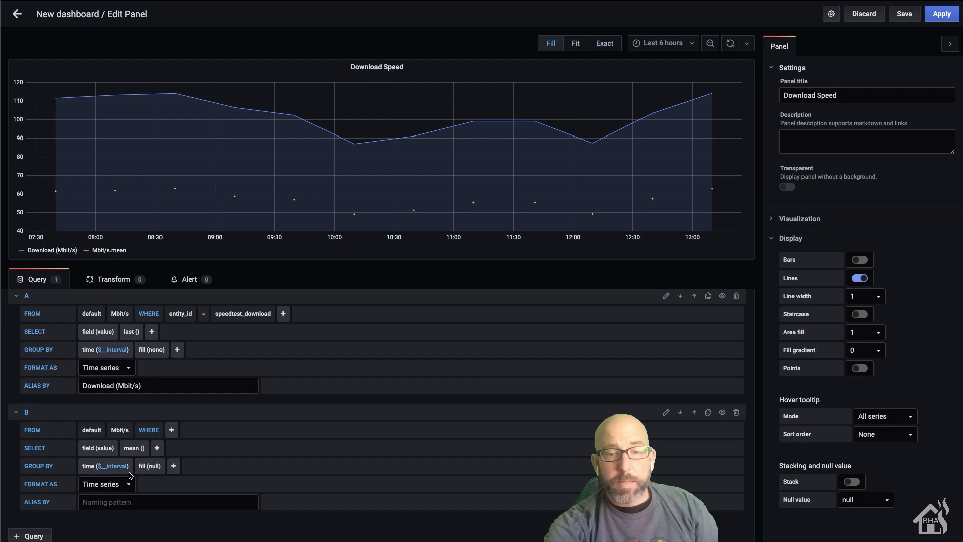
click(171, 430)
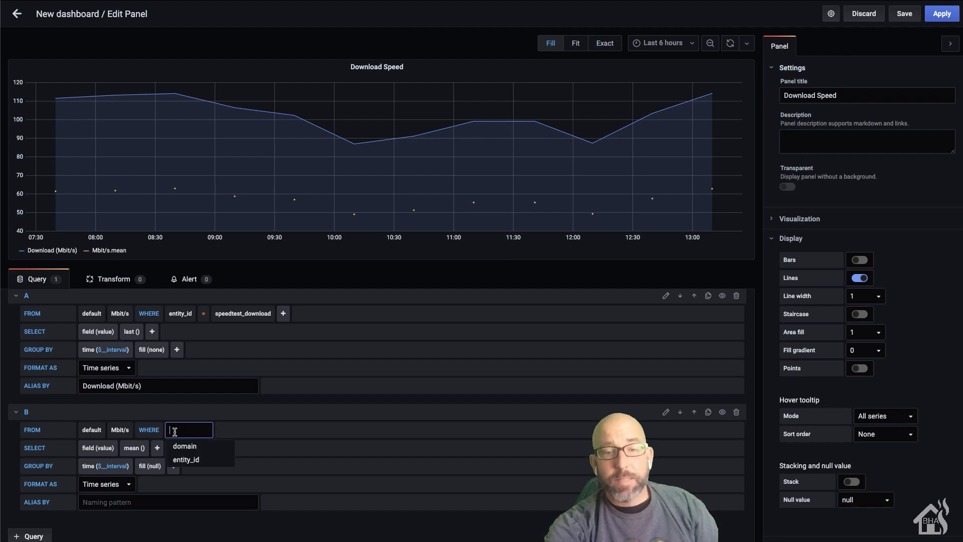
click(192, 460)
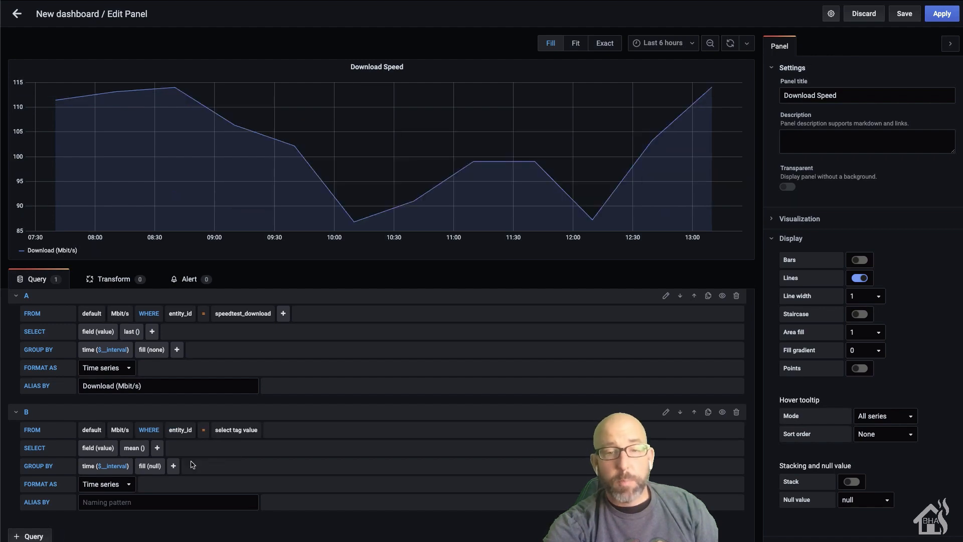
click(237, 430)
click(249, 460)
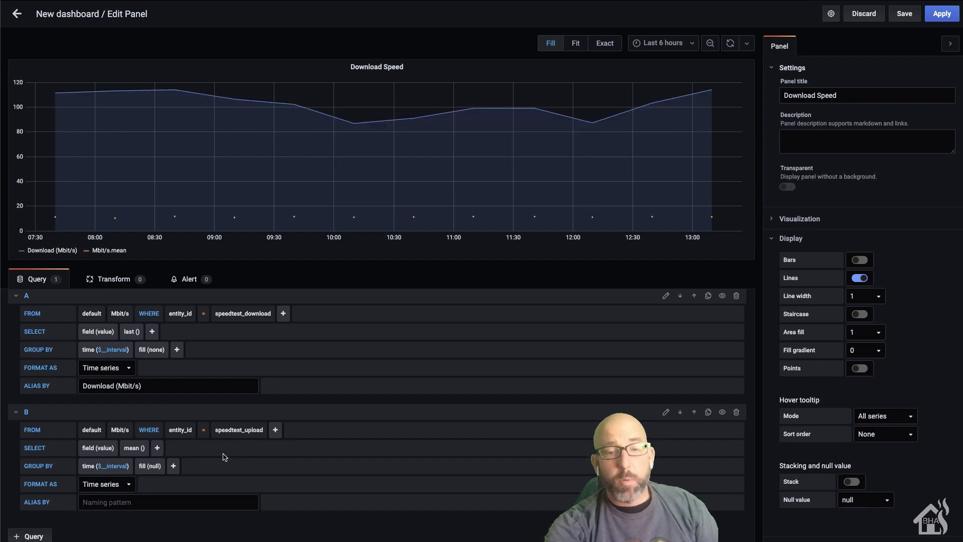
Step: Switch query B from mean() to last() with fill(none) and alias it 'Upload (Mbit/s)'
click(134, 449)
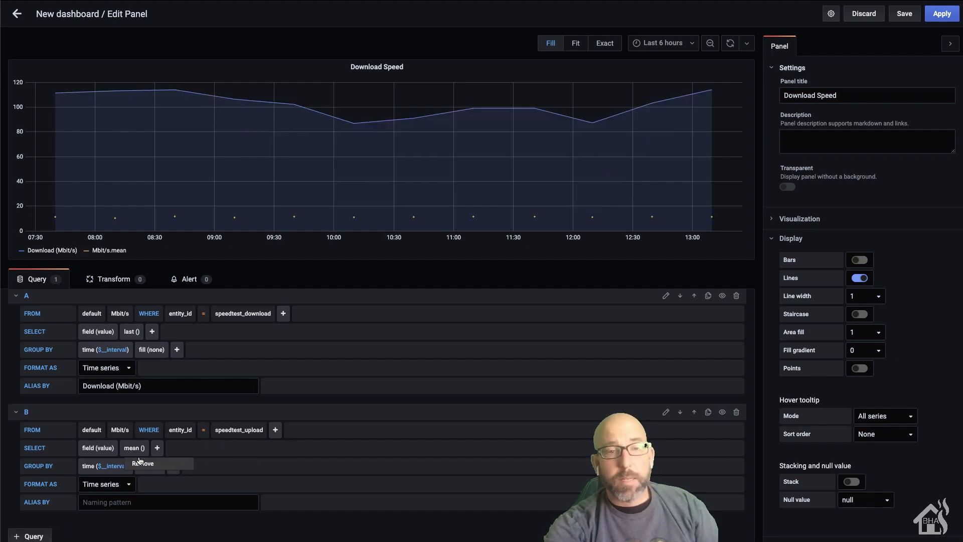
click(141, 464)
click(124, 449)
mouse_move(166, 478)
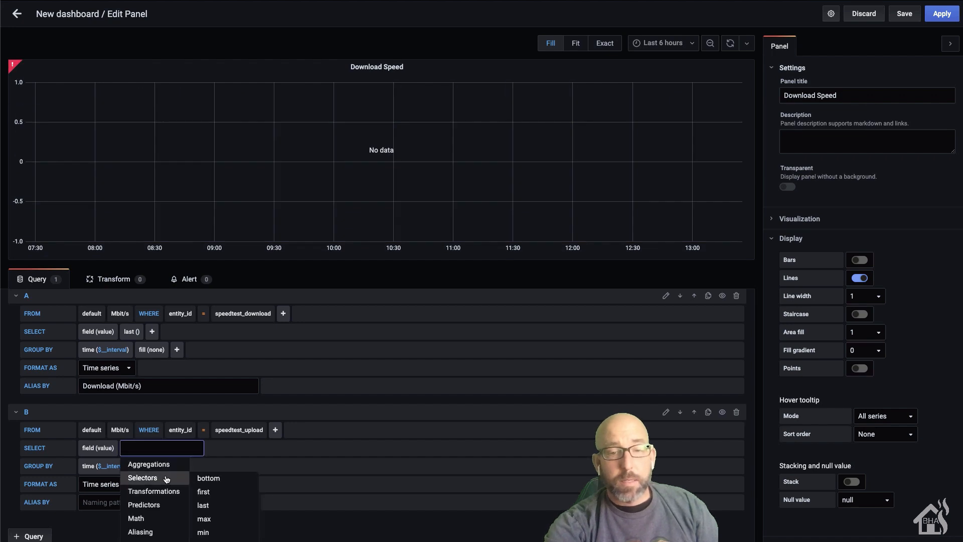
click(209, 505)
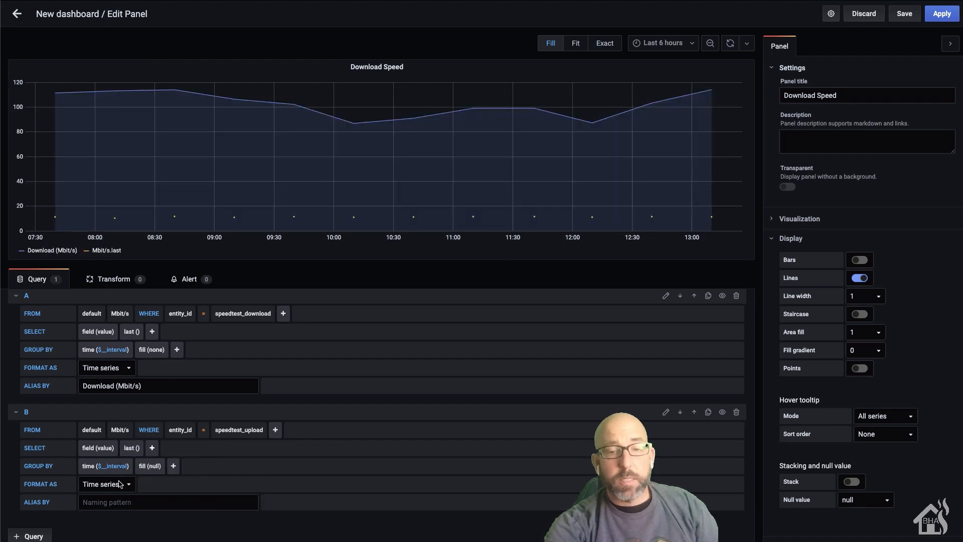
click(155, 467)
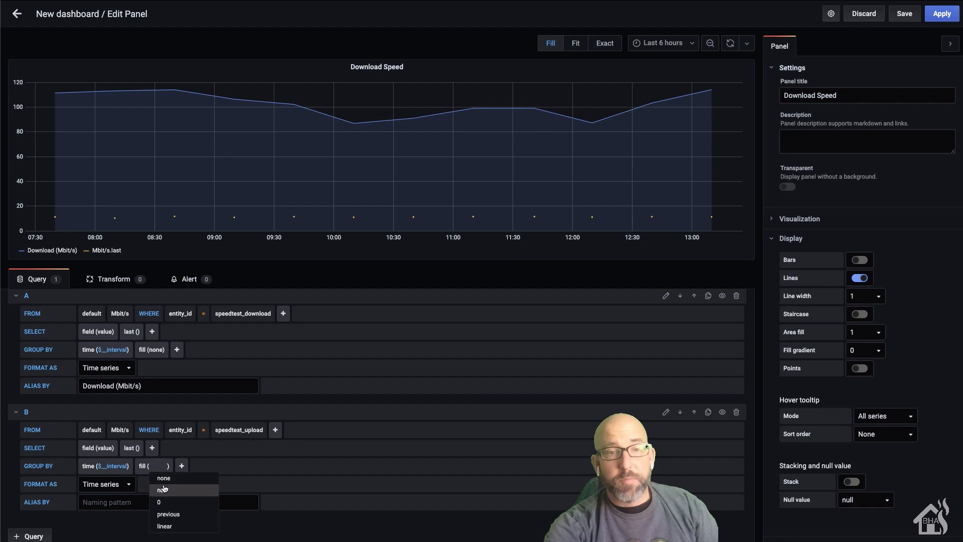
click(164, 480)
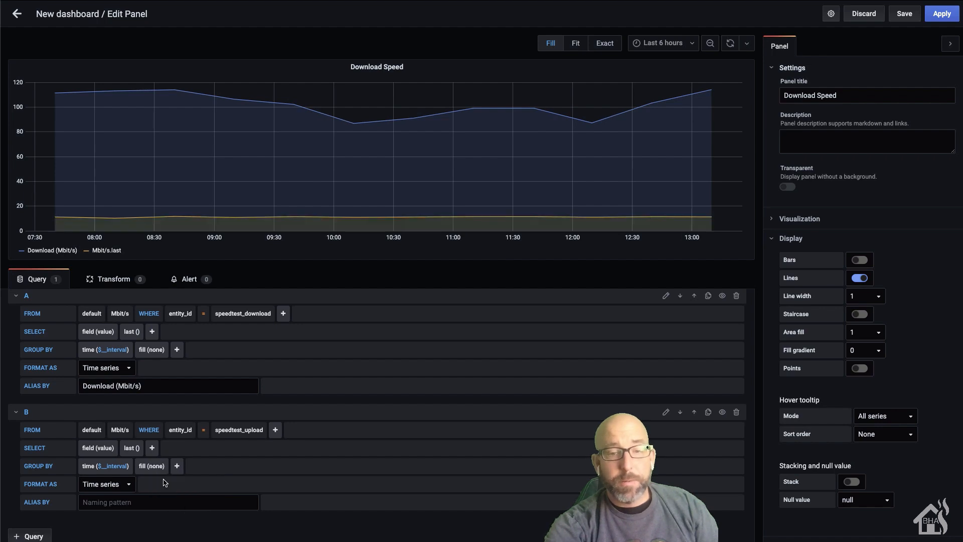
click(101, 502)
text(Upload (Mbit/s))
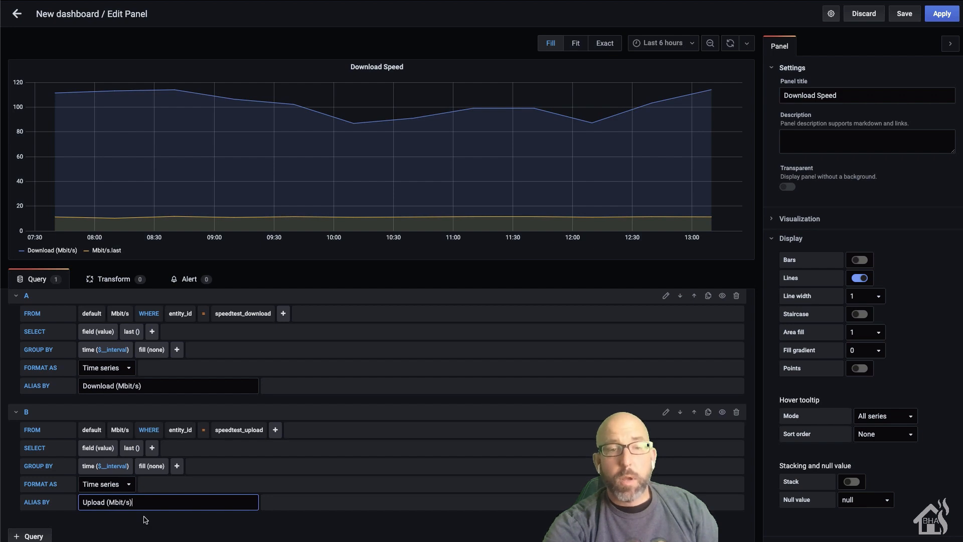
click(339, 524)
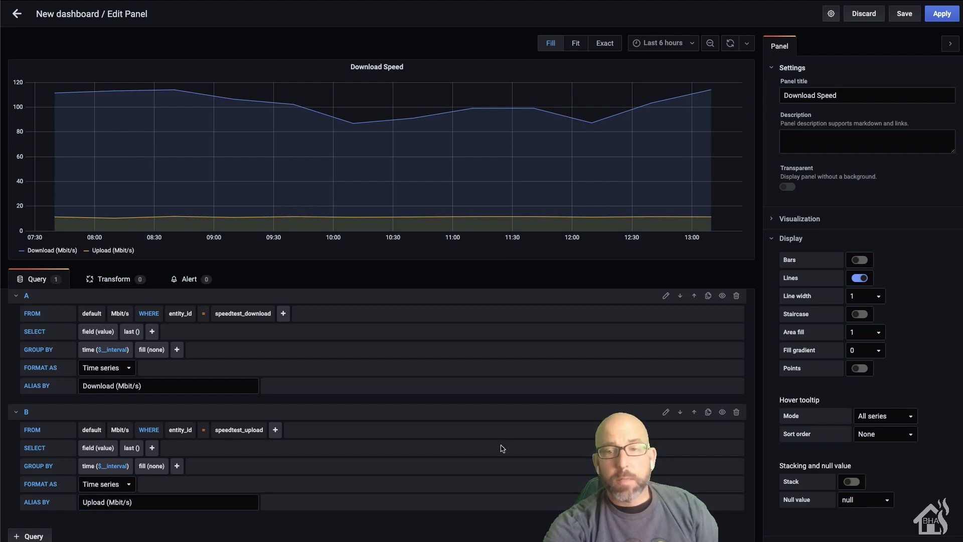
Step: Rename the panel to 'Internet Speed' and apply the changes
click(836, 95)
key(BackSpace)
key(BackSpace)
key(BackSpace)
key(BackSpace)
key(BackSpace)
key(BackSpace)
key(BackSpace)
key(BackSpace)
text(Internet)
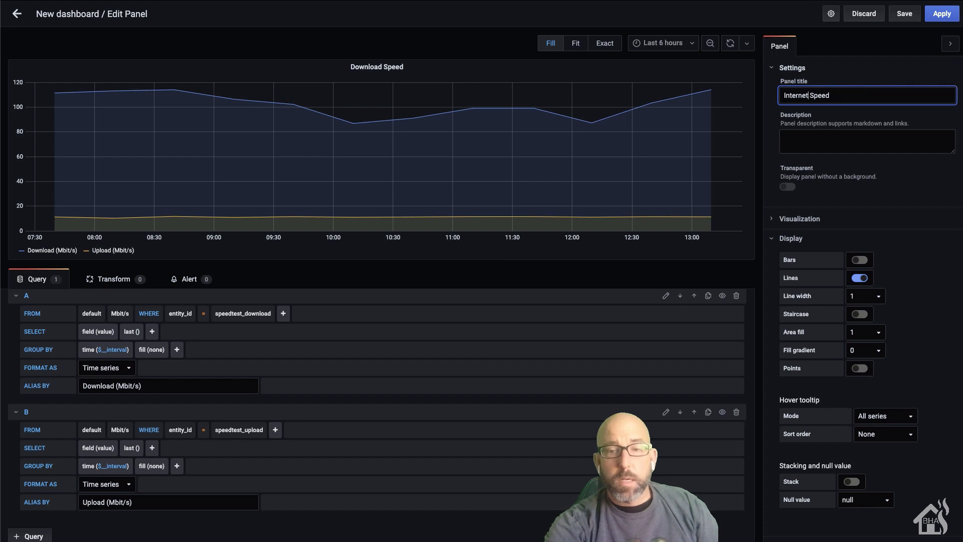
click(939, 17)
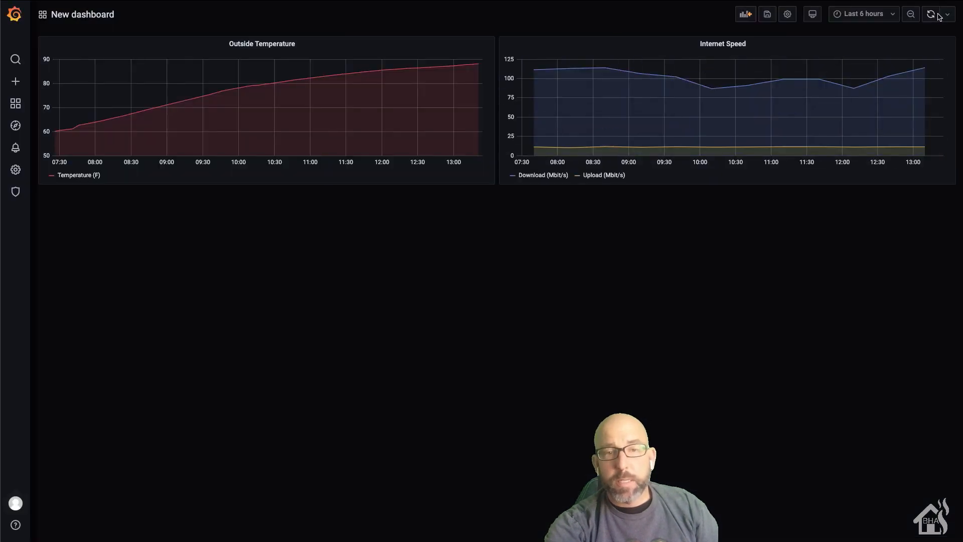
Step: Colour the Upload (Mbit/s) series line yellow
click(579, 179)
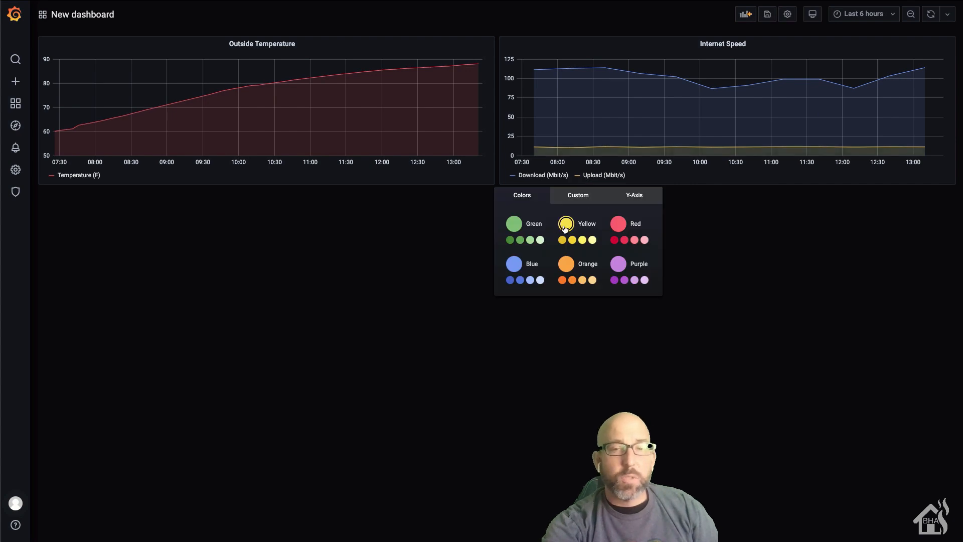
click(788, 317)
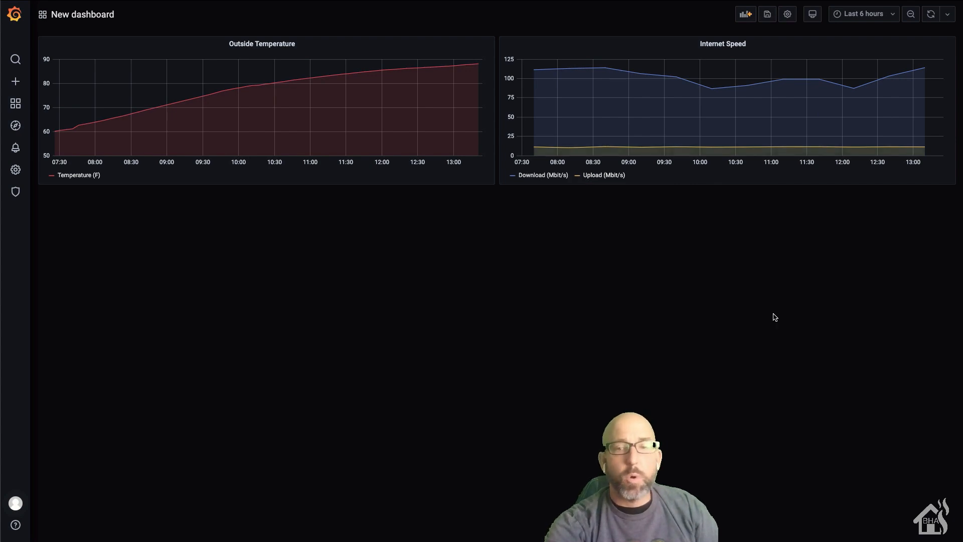